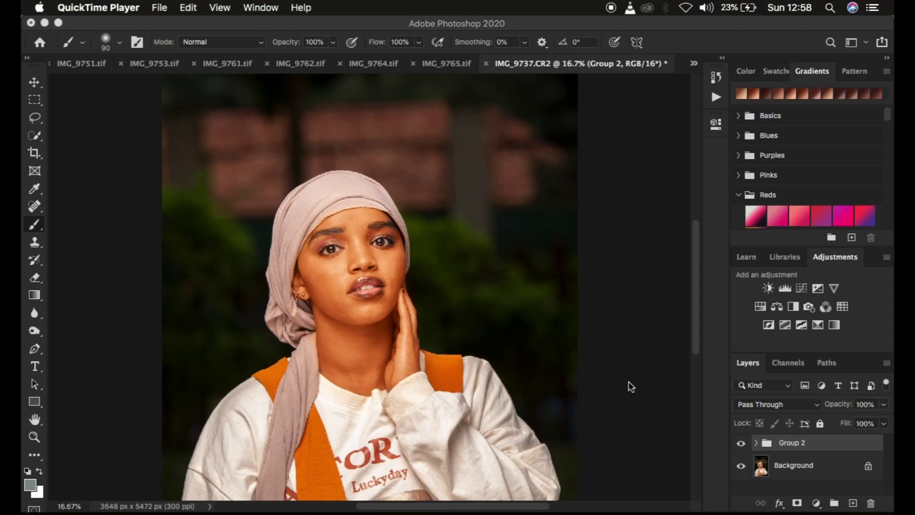
- Compare the portrait with and without the Group 2 adjustments by toggling the group's visibility
{"action": "left_click", "coordinate": [741, 444]}
{"action": "left_click", "coordinate": [741, 444]}
{"action": "left_click", "coordinate": [740, 445]}
{"action": "left_click", "coordinate": [741, 444]}
{"action": "left_click", "coordinate": [740, 444]}
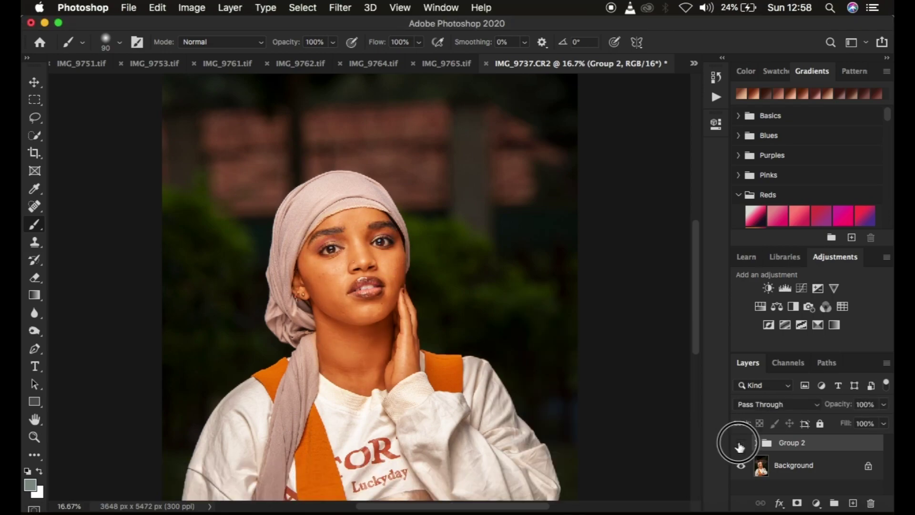
{"action": "left_click", "coordinate": [741, 444]}
{"action": "left_click", "coordinate": [740, 444]}
{"action": "left_click", "coordinate": [740, 444]}
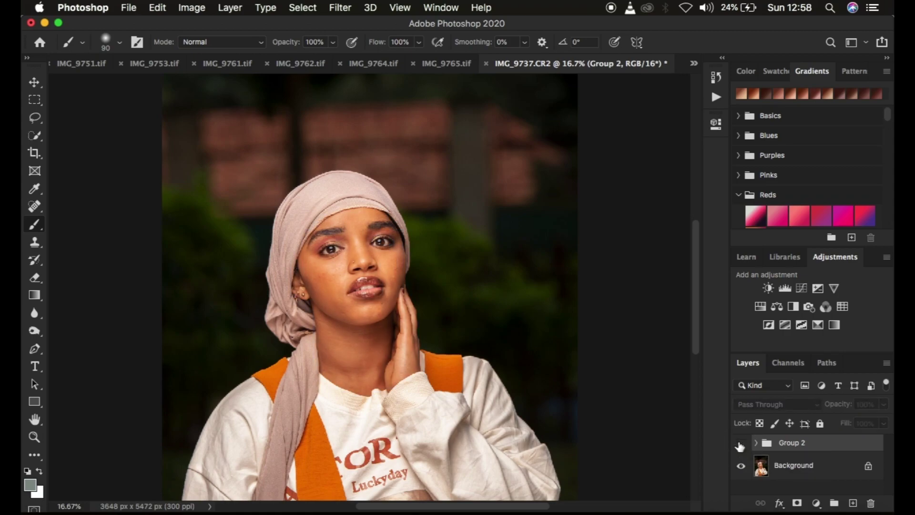
{"action": "left_click", "coordinate": [740, 444]}
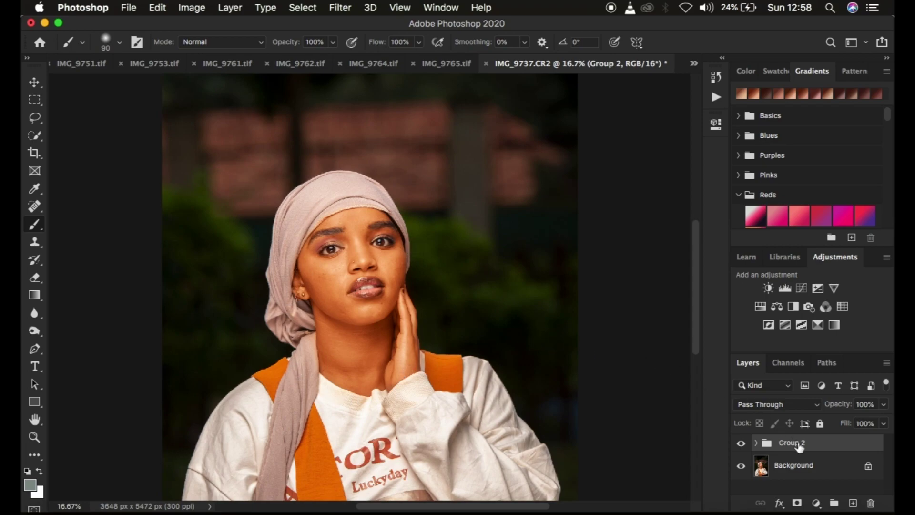
- Delete Group 2 and add a Gradient Map adjustment layer above the Background
{"action": "key", "text": "Delete"}
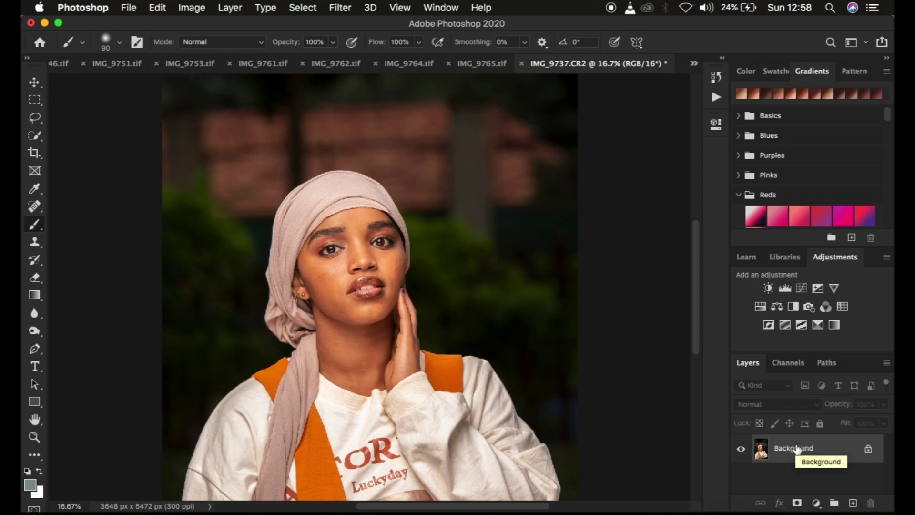
{"action": "left_click", "coordinate": [817, 503]}
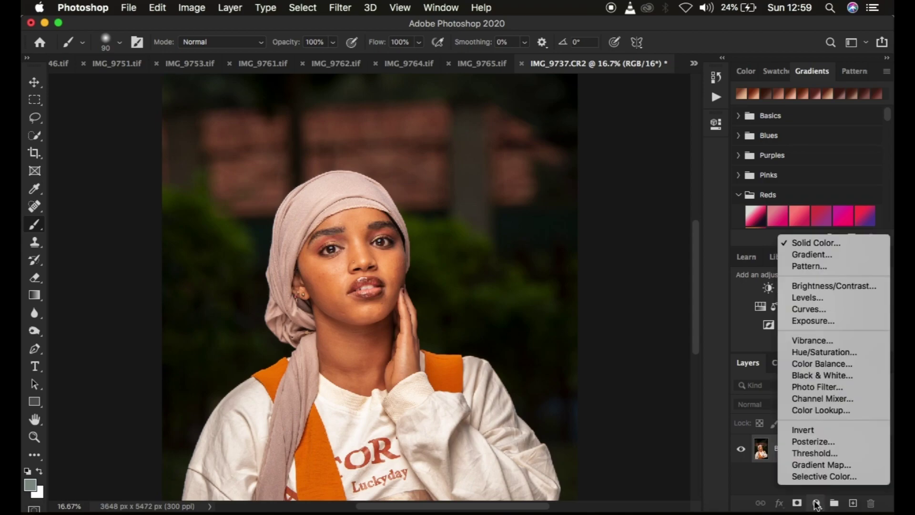
{"action": "left_click", "coordinate": [810, 464]}
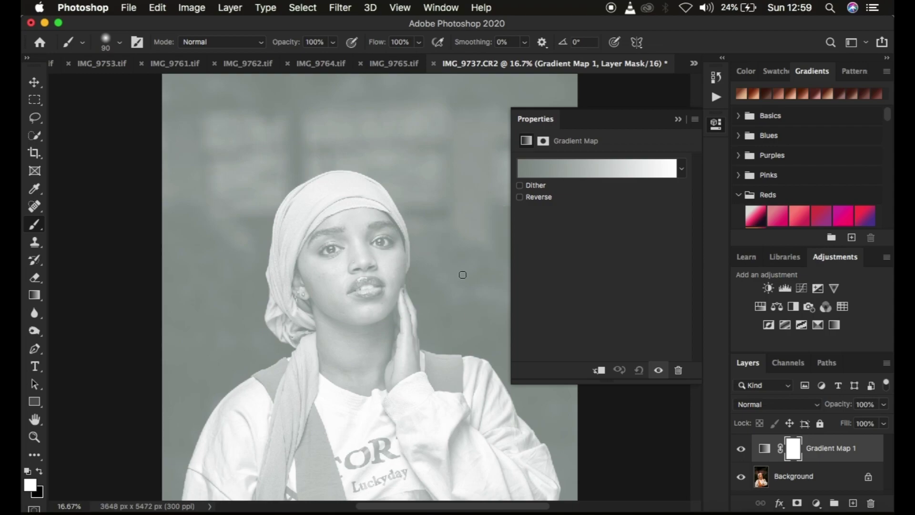
- Hide the Gradient Map 1 layer to reveal the original skin colors, keeping its gradient adjustment selected
{"action": "left_click", "coordinate": [742, 451]}
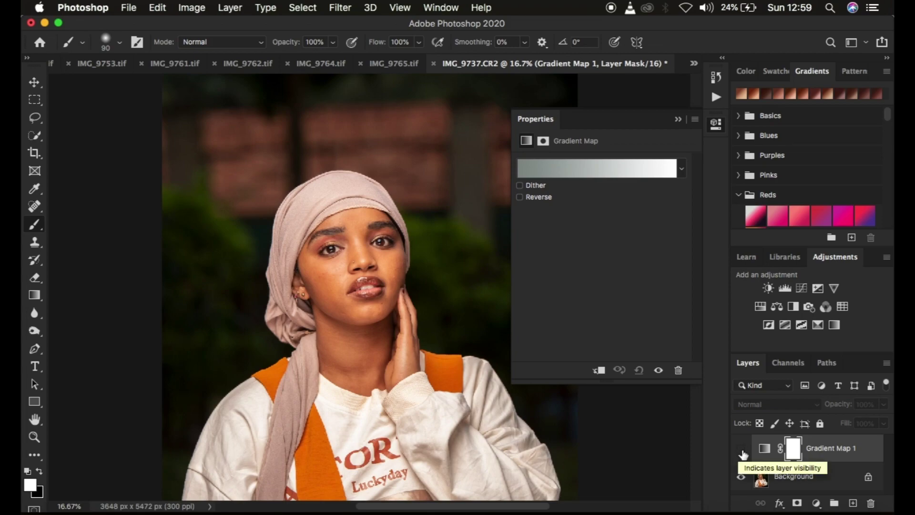
{"action": "left_click", "coordinate": [764, 450]}
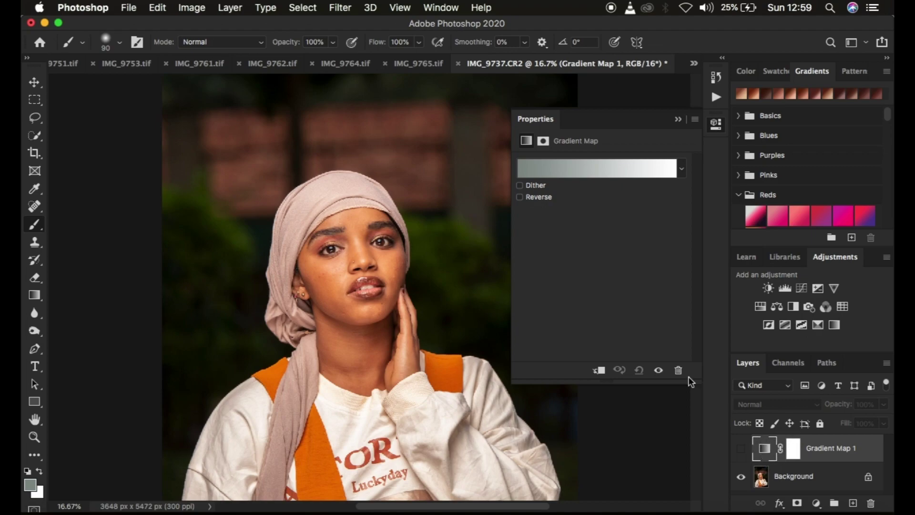
{"action": "left_click", "coordinate": [565, 170]}
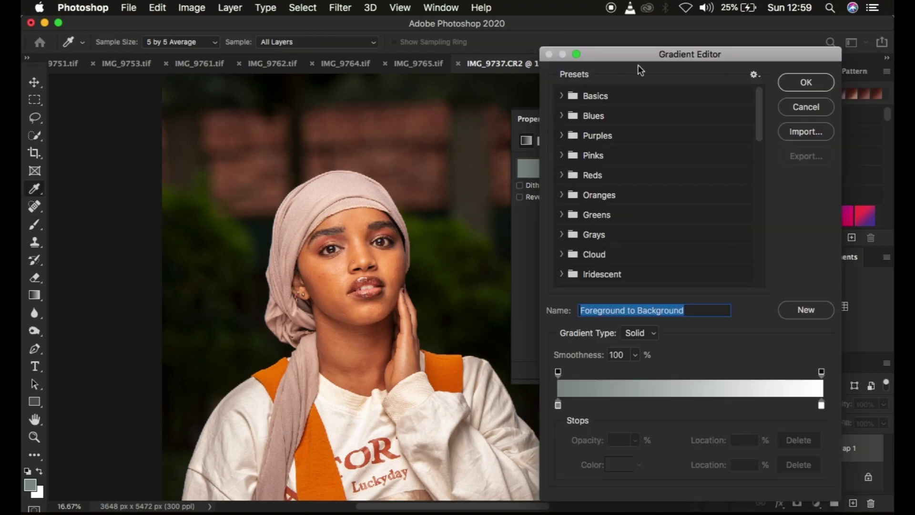
{"action": "left_click", "coordinate": [806, 107]}
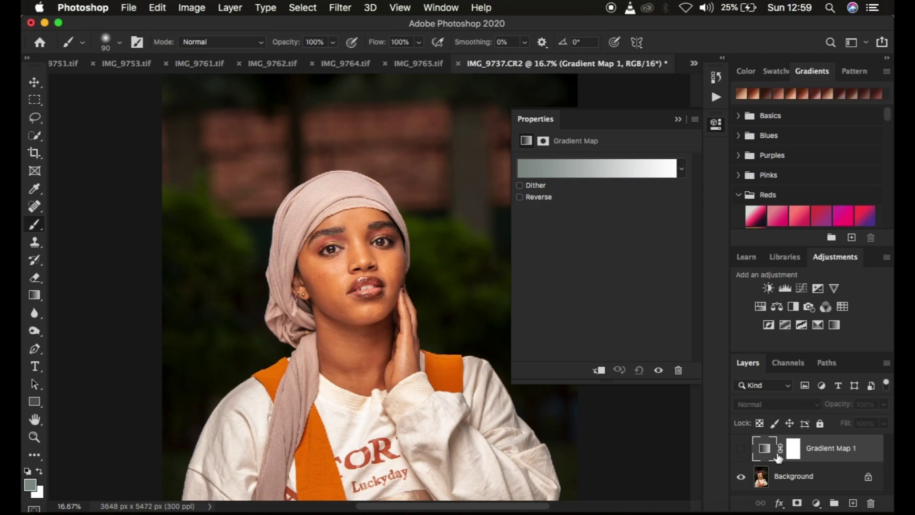
- Set the gradient's stop at 0% to the dark skin tone 6e3f26, sampled from the shadow under the chin
{"action": "left_click", "coordinate": [582, 169]}
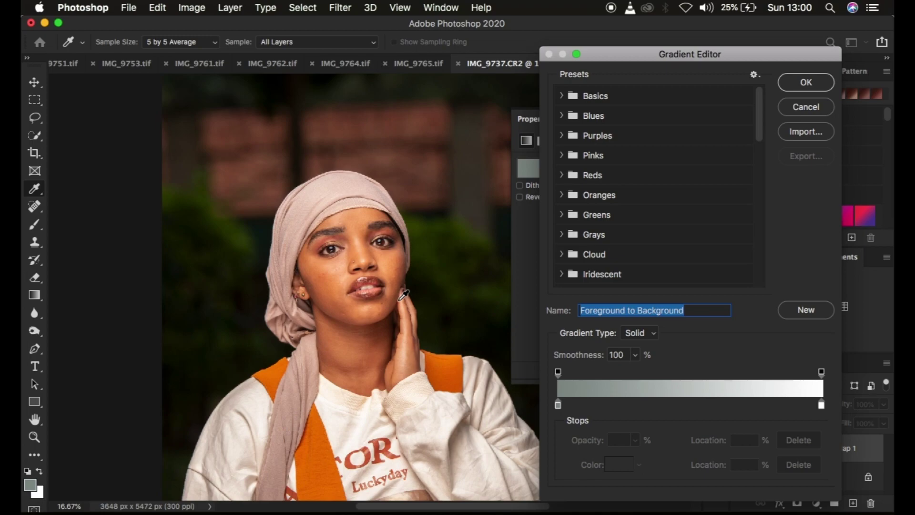
{"action": "double_click", "coordinate": [558, 405]}
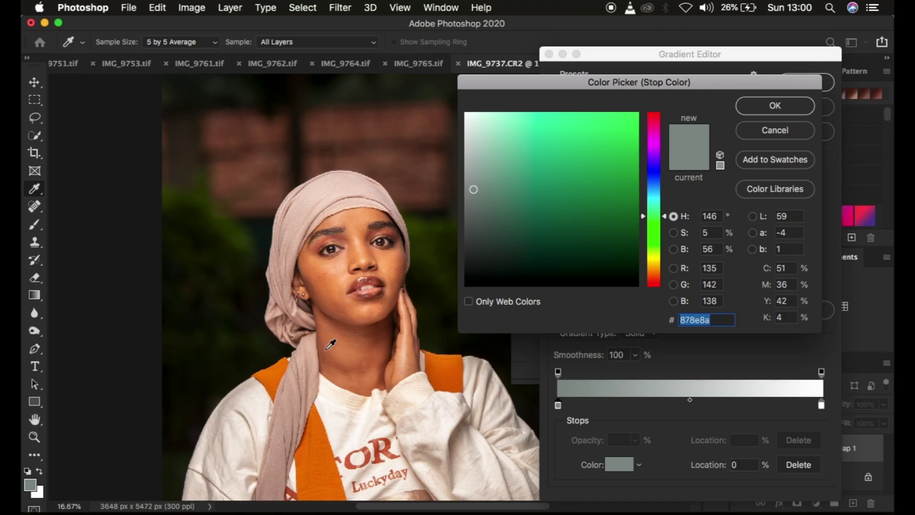
{"action": "key", "text": "super+equal"}
{"action": "key", "text": "super+equal"}
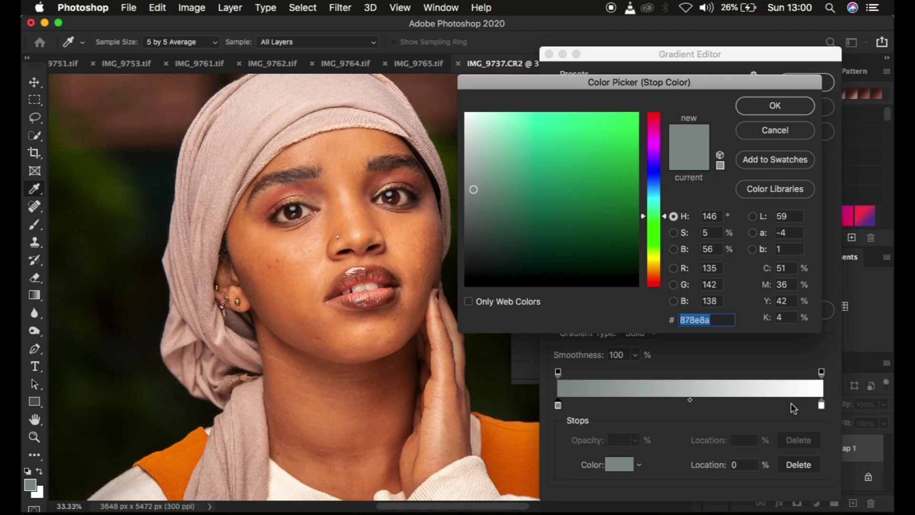
{"action": "left_click", "coordinate": [259, 325]}
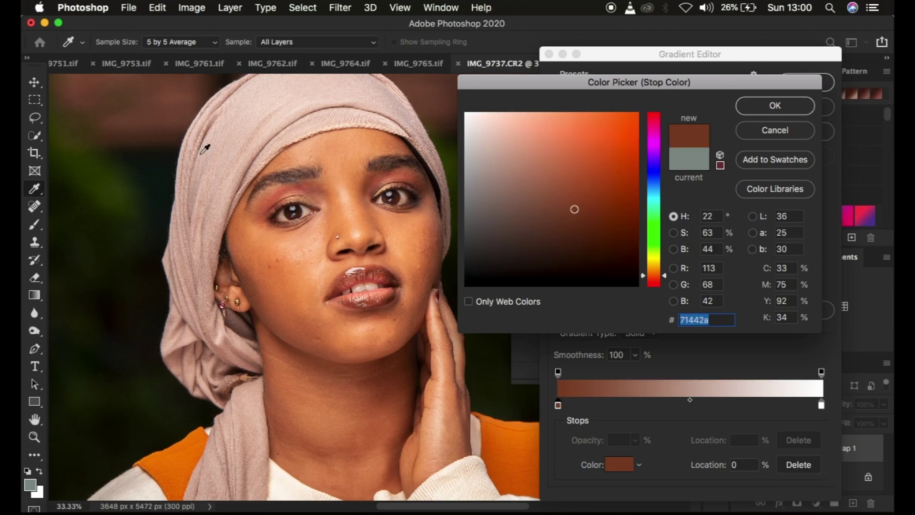
{"action": "left_click", "coordinate": [169, 42]}
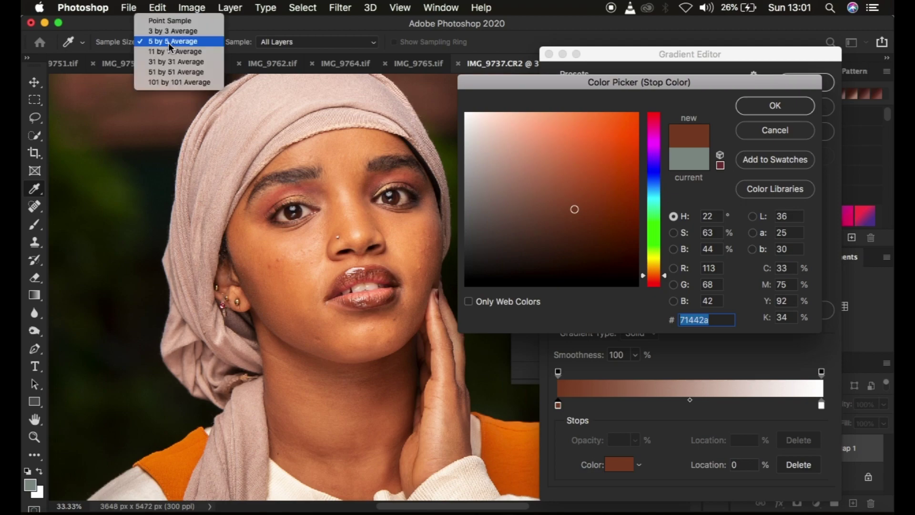
{"action": "left_click", "coordinate": [171, 42]}
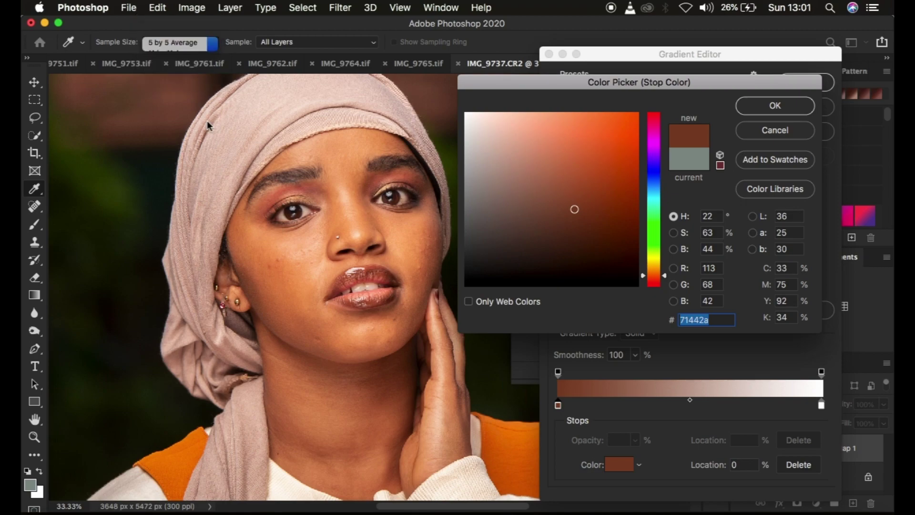
{"action": "left_click", "coordinate": [260, 326]}
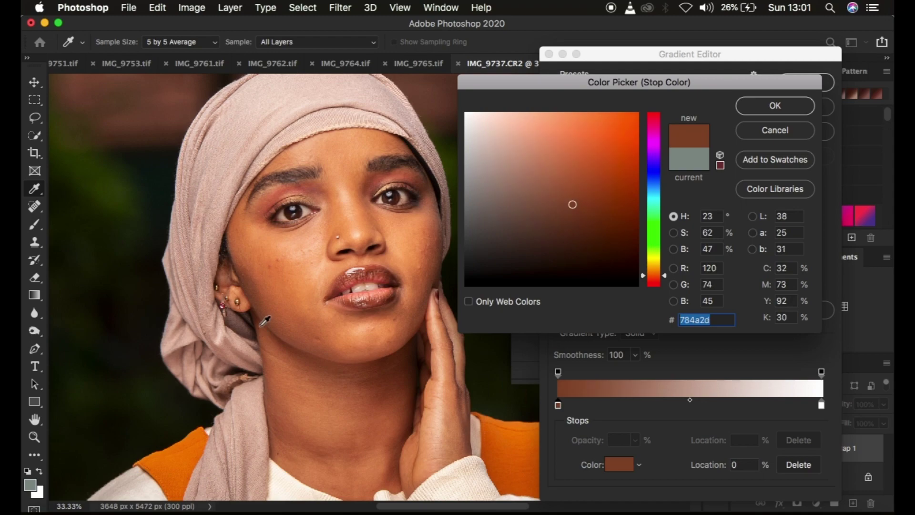
{"action": "left_click", "coordinate": [369, 376]}
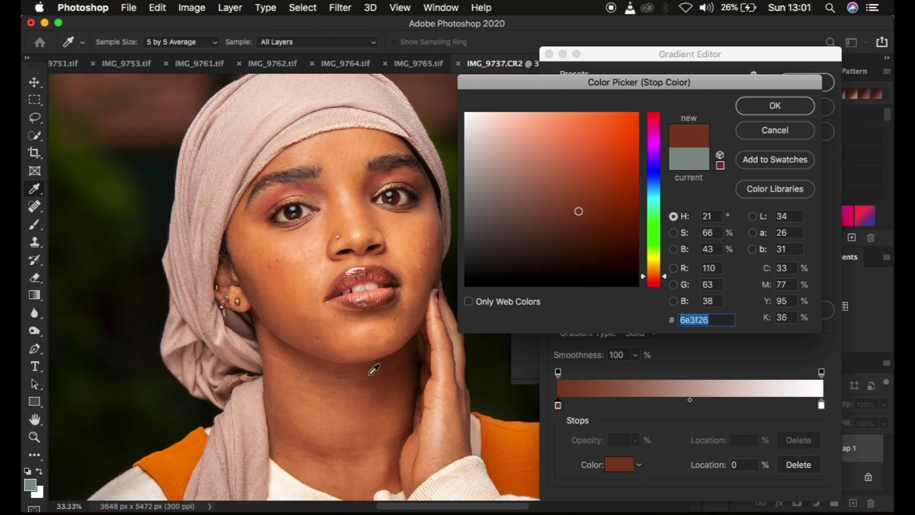
{"action": "left_click", "coordinate": [774, 105]}
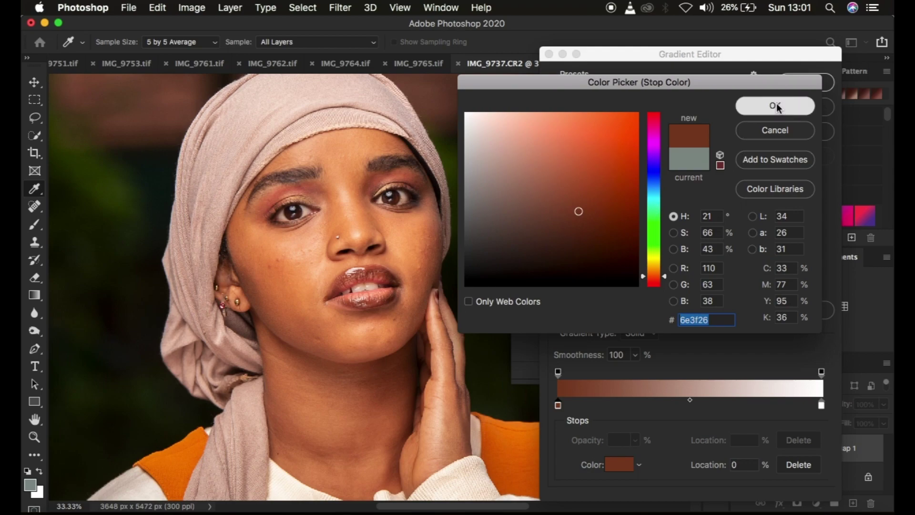
- Add a gradient color stop at 50% and set it to the midtone c27d4a, sampled from the cheek
{"action": "left_click", "coordinate": [683, 404]}
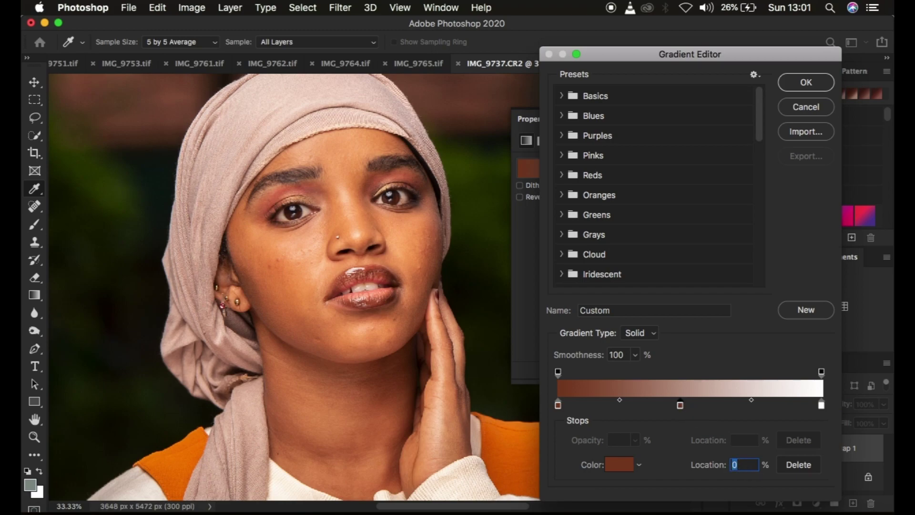
{"action": "type", "text": "50"}
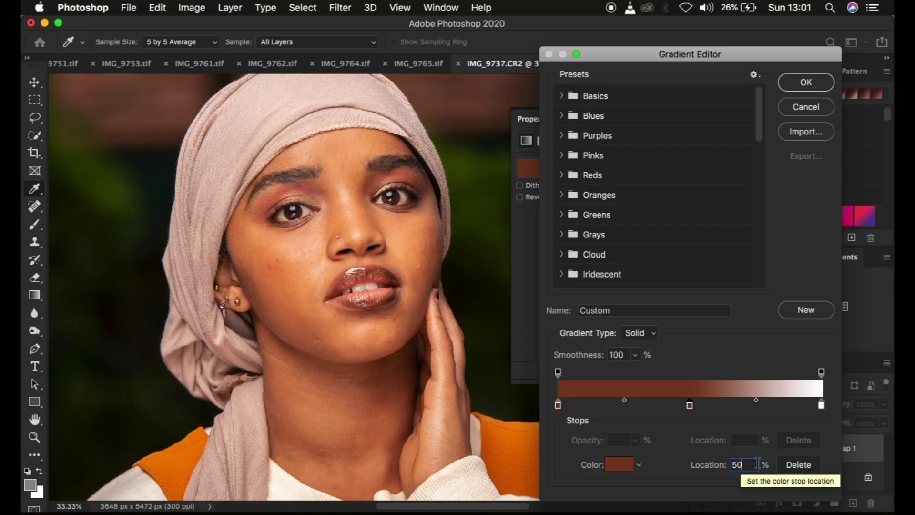
{"action": "left_click", "coordinate": [691, 407]}
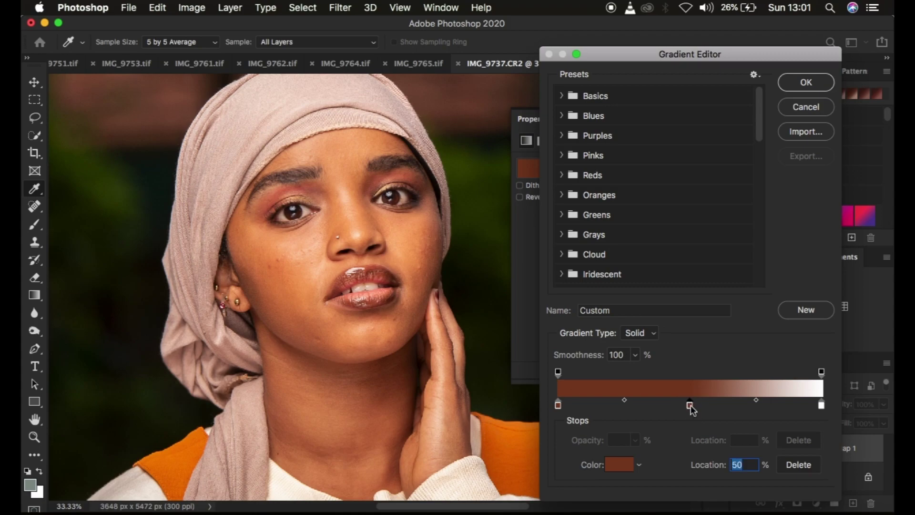
{"action": "double_click", "coordinate": [691, 407]}
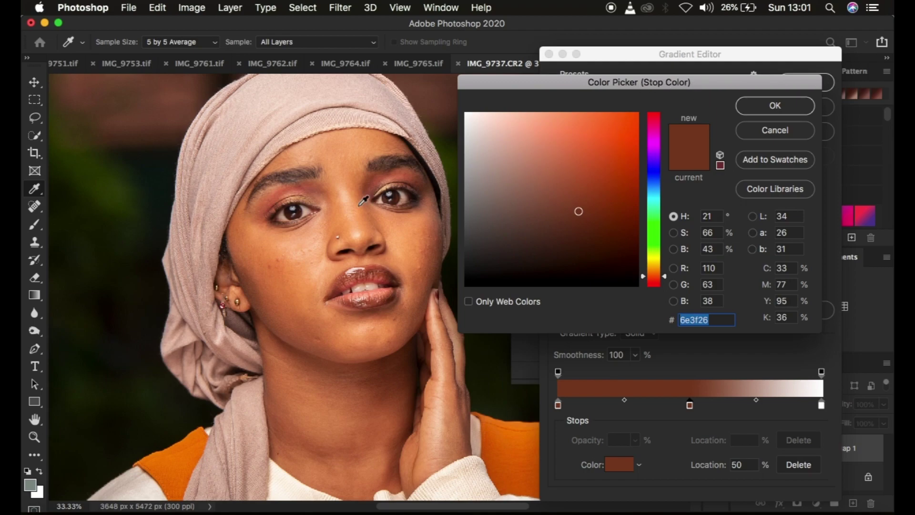
{"action": "scroll", "coordinate": [332, 242], "scroll_direction": "up", "scroll_amount": 1}
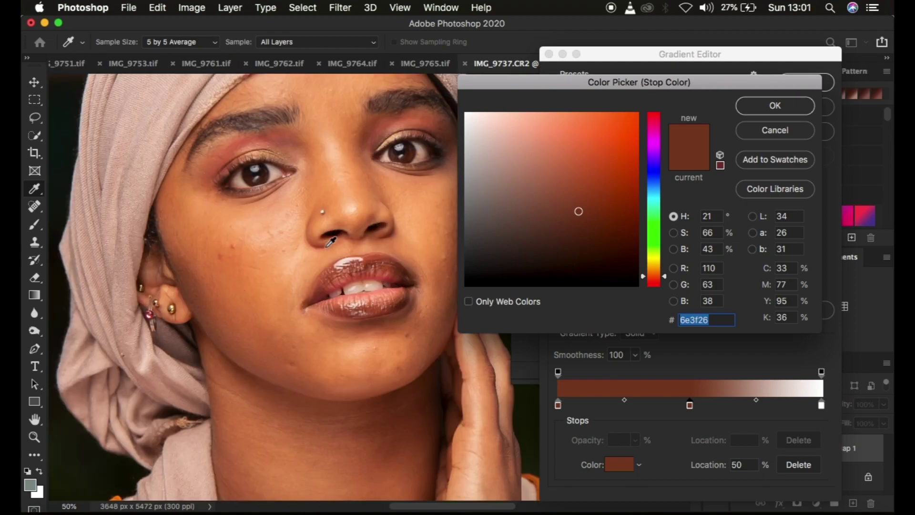
{"action": "left_click", "coordinate": [236, 300]}
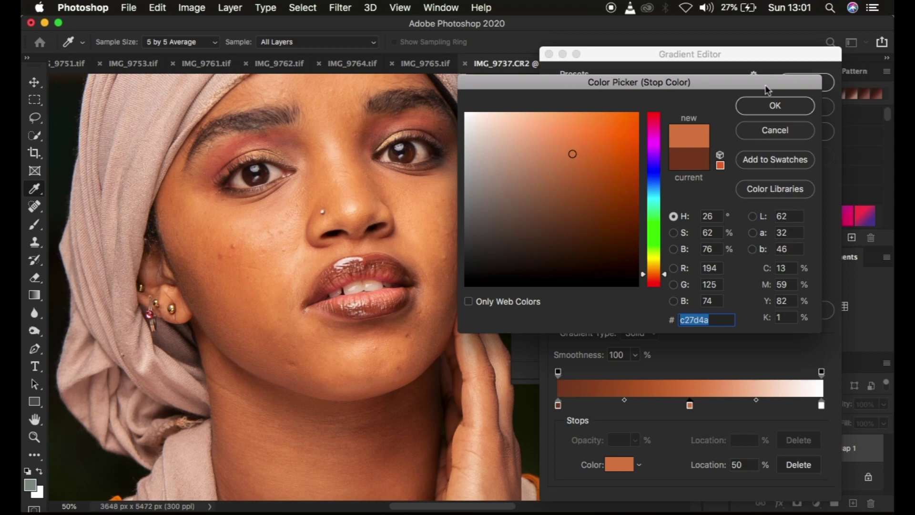
{"action": "left_click", "coordinate": [770, 107]}
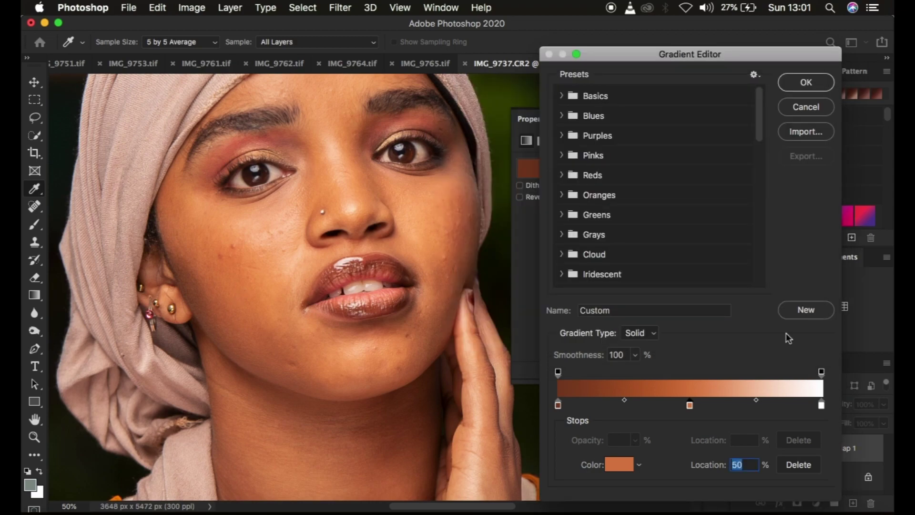
- Set the gradient's stop at 100% to f6d9ba, sampled from the nose highlight, and accept the edited gradient
{"action": "left_click", "coordinate": [821, 405]}
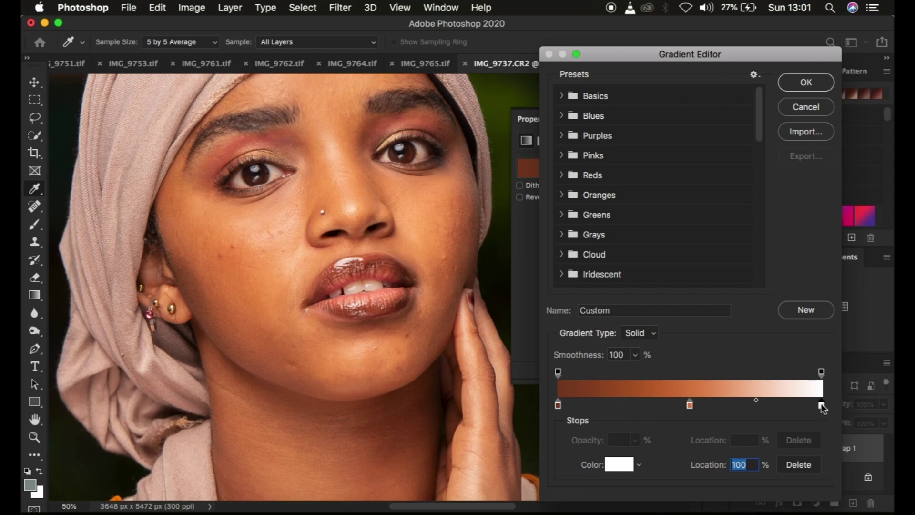
{"action": "double_click", "coordinate": [821, 405]}
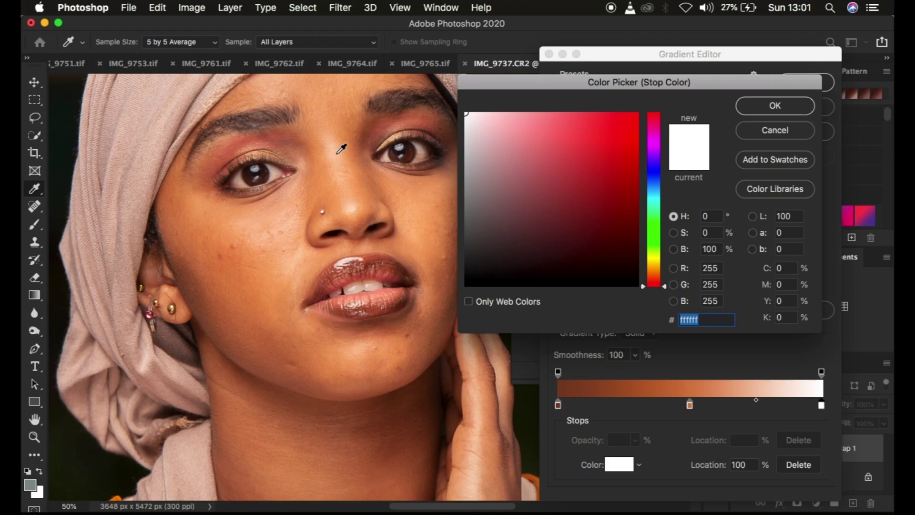
{"action": "left_click", "coordinate": [357, 204]}
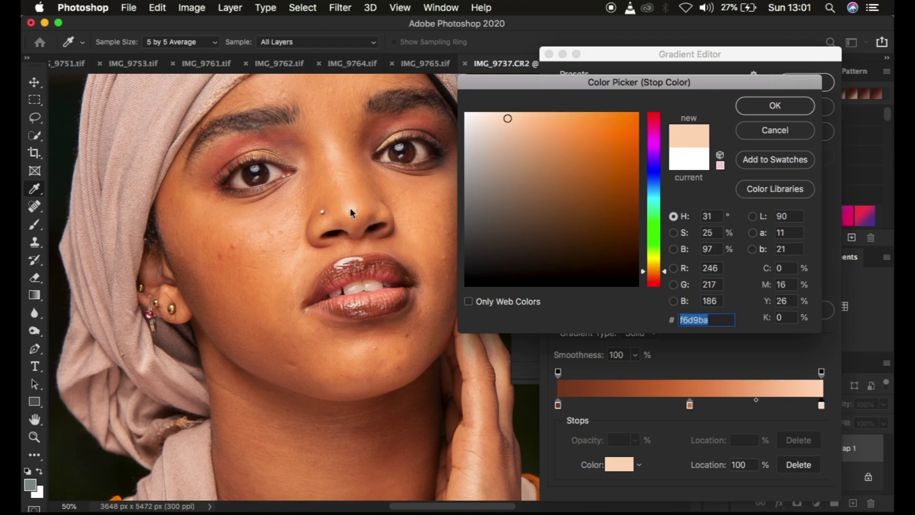
{"action": "left_click", "coordinate": [762, 108]}
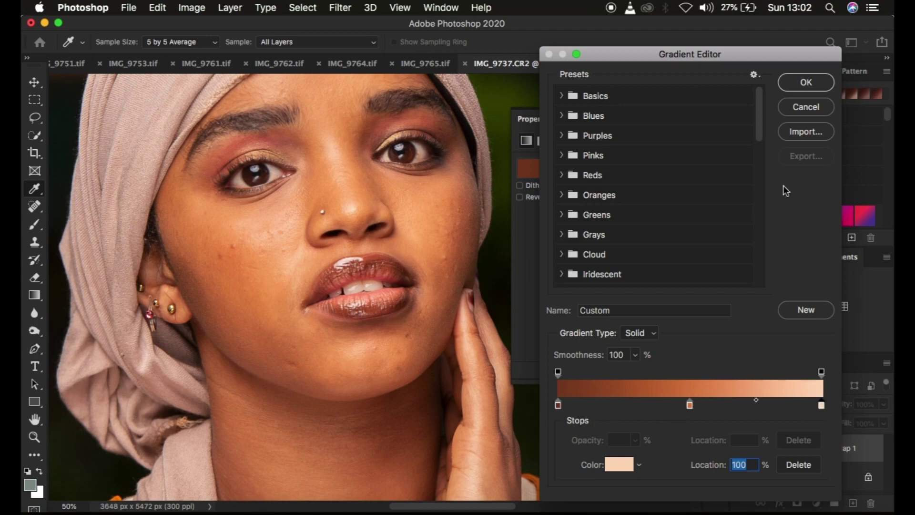
{"action": "left_click", "coordinate": [799, 79]}
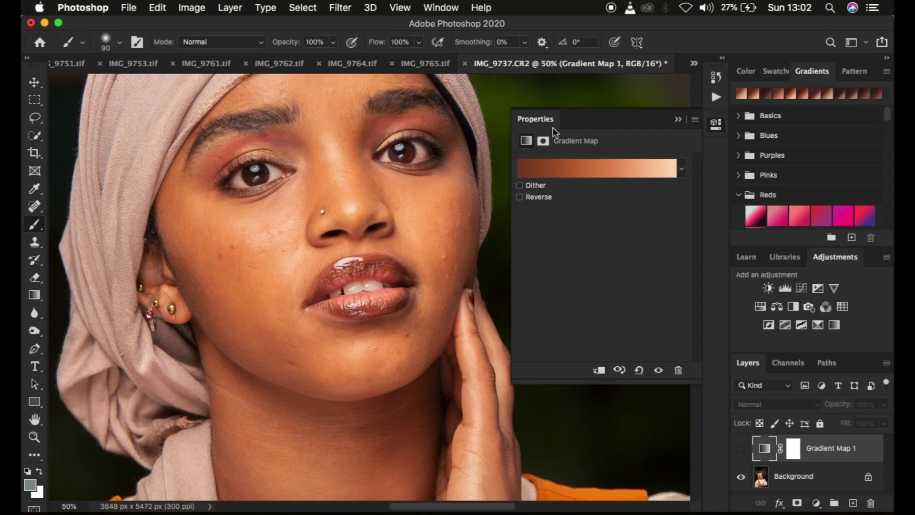
- Make the Gradient Map 1 layer visible again and set its blend mode to Color
{"action": "key", "text": "super+minus"}
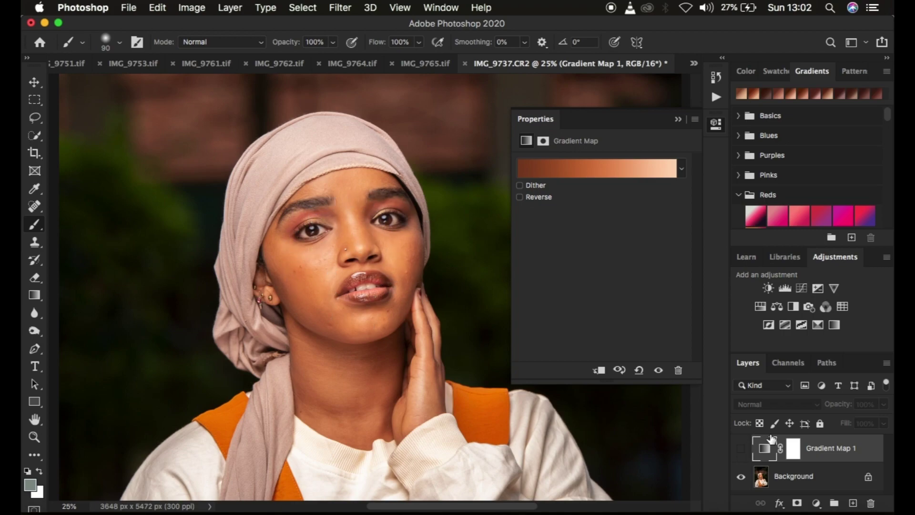
{"action": "left_click", "coordinate": [741, 451]}
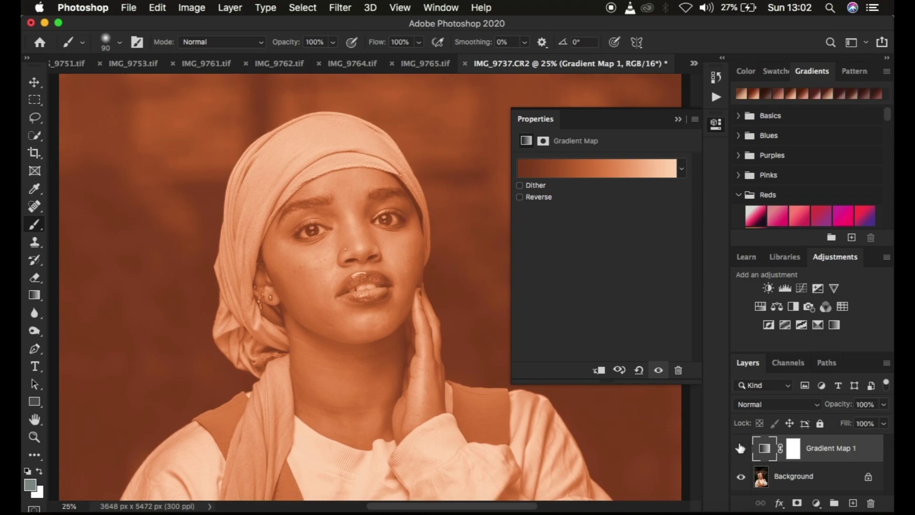
{"action": "key", "text": "super+minus"}
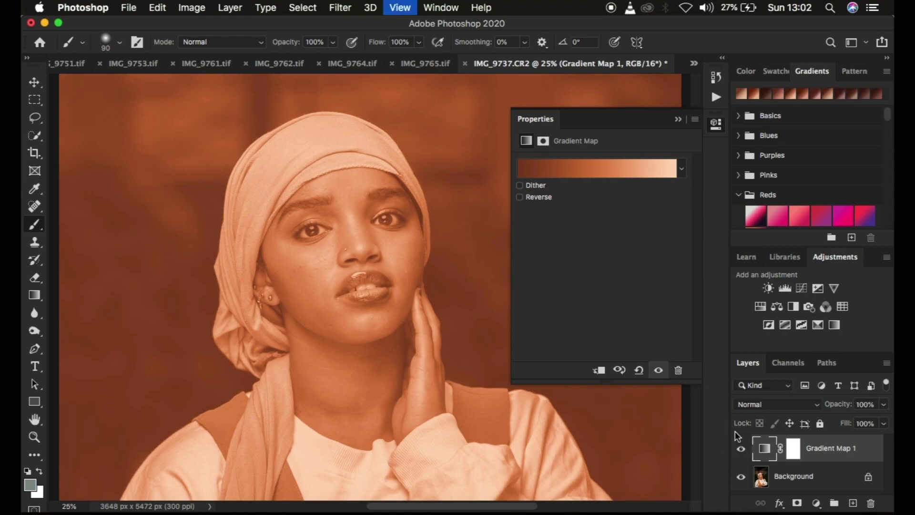
{"action": "left_click", "coordinate": [762, 406]}
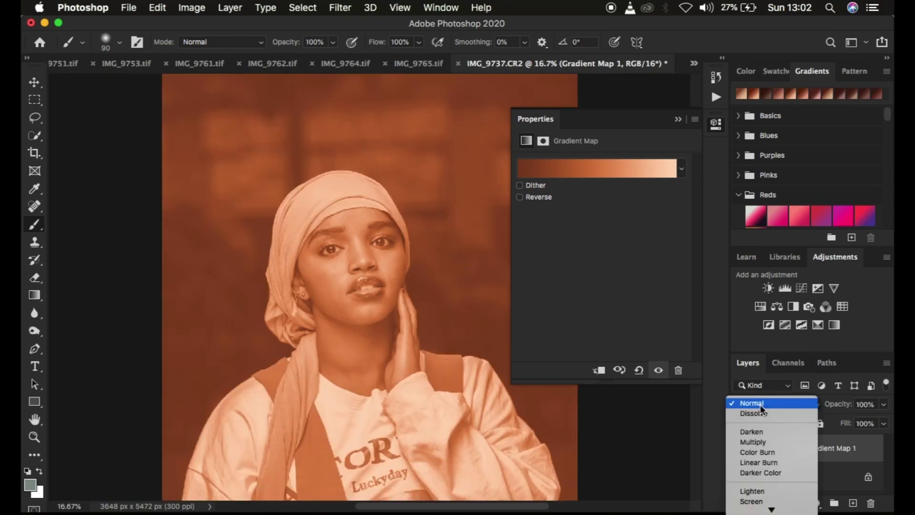
{"action": "scroll", "coordinate": [767, 505], "scroll_direction": "down", "scroll_amount": 5}
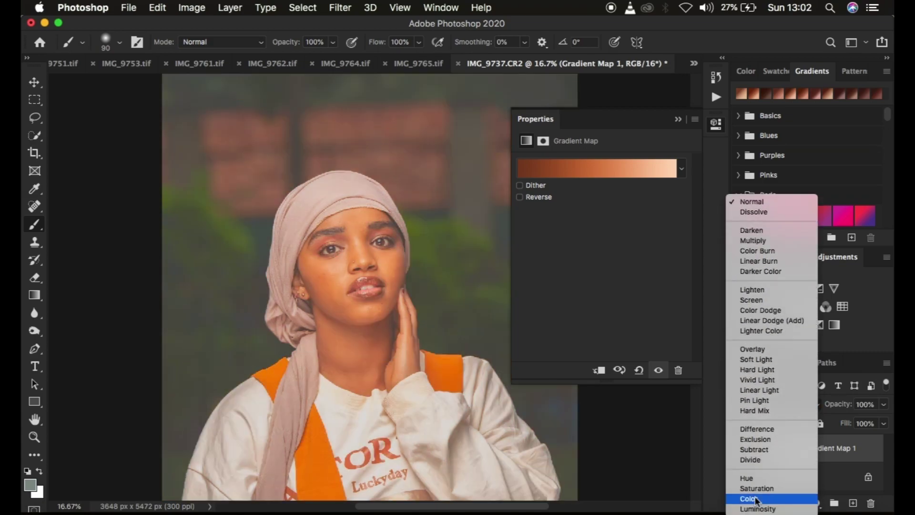
{"action": "left_click", "coordinate": [756, 499]}
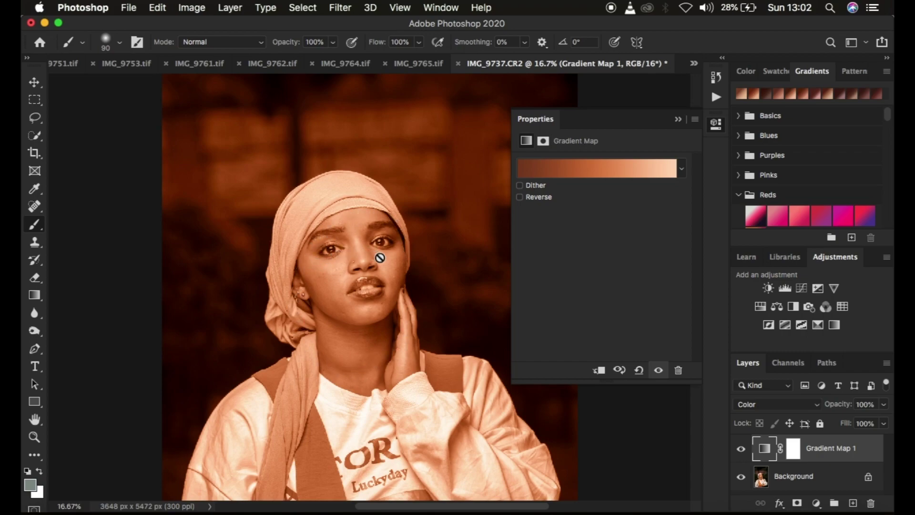
- Invert the Gradient Map 1 layer mask to black and set white as the painting color
{"action": "left_click", "coordinate": [677, 119]}
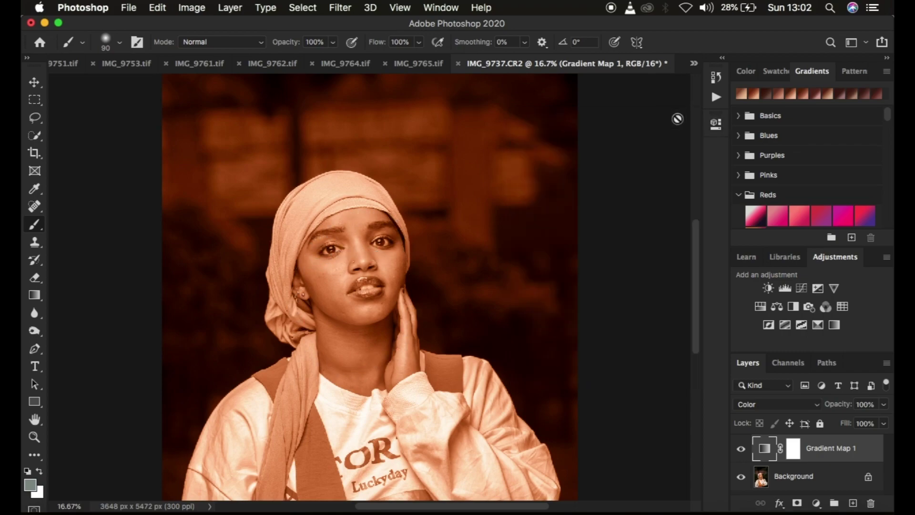
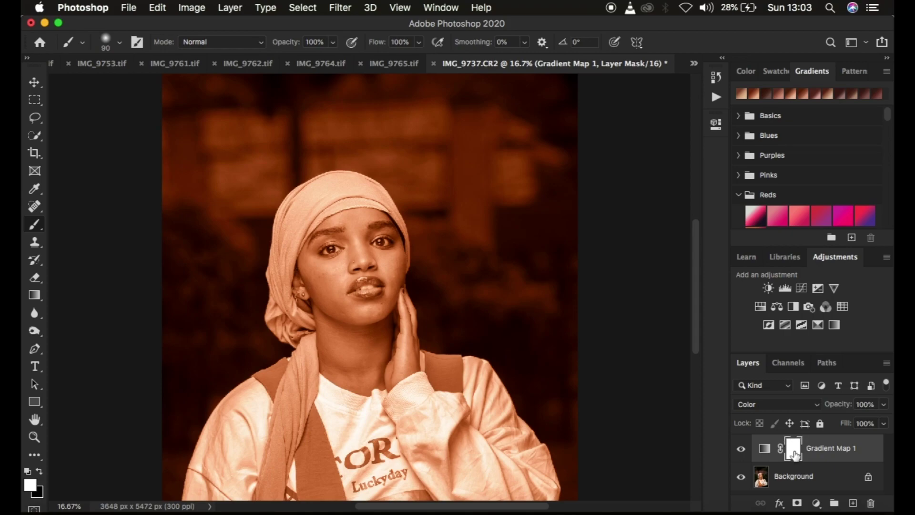
{"action": "key", "text": "super+i"}
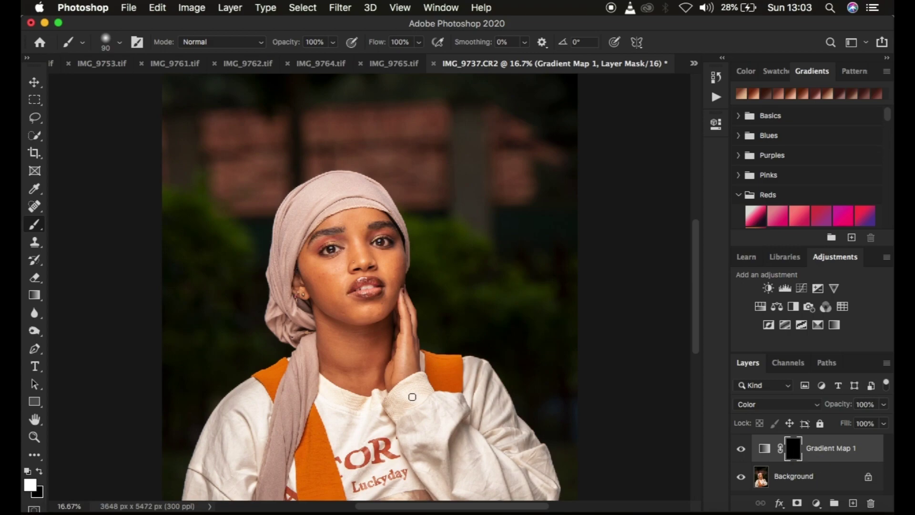
{"action": "left_click", "coordinate": [29, 472]}
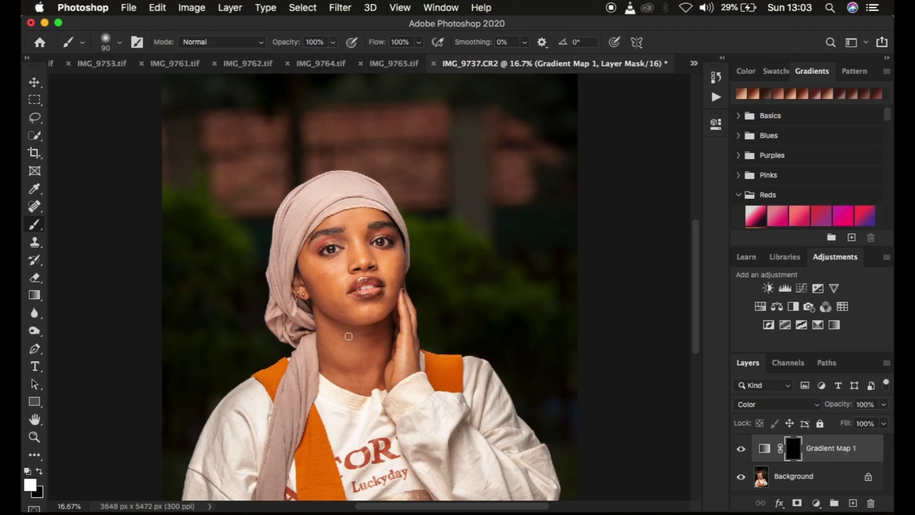
- Paint white on the Gradient Map 1 mask over the face, neck and hand skin with a 250 px brush
{"action": "key", "text": "bracketright"}
{"action": "key", "text": "bracketright"}
{"action": "key", "text": "bracketright"}
{"action": "key", "text": "bracketright"}
{"action": "key", "text": "bracketright"}
{"action": "key", "text": "bracketright"}
{"action": "key", "text": "bracketright"}
{"action": "key", "text": "bracketright"}
{"action": "key", "text": "bracketleft"}
{"action": "key", "text": "bracketleft"}
{"action": "left_click", "coordinate": [313, 275]}
{"action": "mouse_move", "coordinate": [312, 275]}
{"action": "left_mouse_down"}
{"action": "mouse_move", "coordinate": [331, 346]}
{"action": "mouse_move", "coordinate": [333, 317]}
{"action": "mouse_move", "coordinate": [357, 376]}
{"action": "mouse_move", "coordinate": [354, 327]}
{"action": "mouse_move", "coordinate": [376, 359]}
{"action": "mouse_move", "coordinate": [387, 305]}
{"action": "mouse_move", "coordinate": [396, 322]}
{"action": "mouse_move", "coordinate": [403, 297]}
{"action": "mouse_move", "coordinate": [404, 355]}
{"action": "mouse_move", "coordinate": [396, 362]}
{"action": "mouse_move", "coordinate": [364, 356]}
{"action": "mouse_move", "coordinate": [330, 318]}
{"action": "mouse_move", "coordinate": [330, 287]}
{"action": "mouse_move", "coordinate": [307, 267]}
{"action": "mouse_move", "coordinate": [329, 265]}
{"action": "mouse_move", "coordinate": [348, 249]}
{"action": "mouse_move", "coordinate": [354, 259]}
{"action": "mouse_move", "coordinate": [351, 232]}
{"action": "mouse_move", "coordinate": [370, 265]}
{"action": "left_mouse_up"}
- Refine the mask by painting white with a 100 px brush over the remaining skin along the face
{"action": "key", "text": "super+equal"}
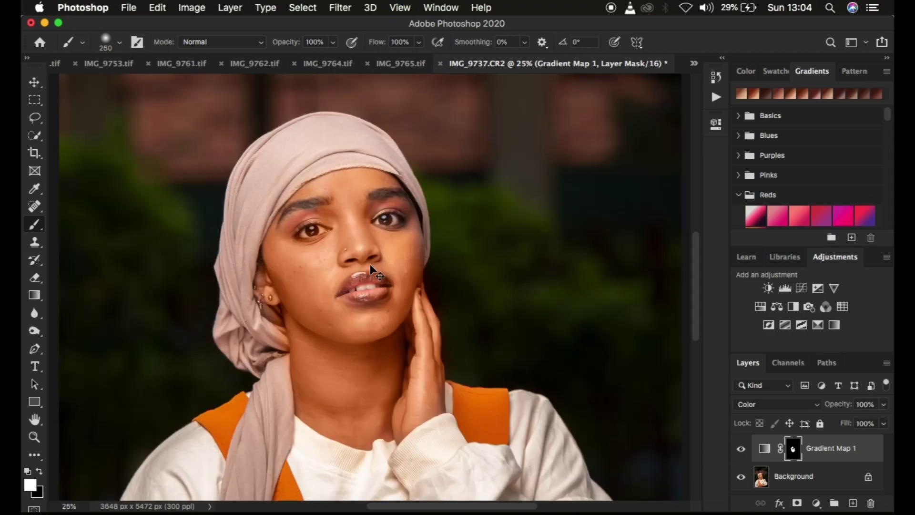
{"action": "key", "text": "bracketleft"}
{"action": "key", "text": "bracketleft"}
{"action": "key", "text": "bracketleft"}
{"action": "key", "text": "bracketleft"}
{"action": "key", "text": "bracketleft"}
{"action": "mouse_move", "coordinate": [415, 274]}
{"action": "left_mouse_down"}
{"action": "mouse_move", "coordinate": [425, 322]}
{"action": "mouse_move", "coordinate": [389, 418]}
{"action": "mouse_move", "coordinate": [342, 359]}
{"action": "mouse_move", "coordinate": [324, 282]}
{"action": "mouse_move", "coordinate": [371, 258]}
{"action": "mouse_move", "coordinate": [342, 240]}
{"action": "mouse_move", "coordinate": [333, 184]}
{"action": "mouse_move", "coordinate": [307, 190]}
{"action": "mouse_move", "coordinate": [390, 180]}
{"action": "mouse_move", "coordinate": [312, 186]}
{"action": "mouse_move", "coordinate": [356, 230]}
{"action": "mouse_move", "coordinate": [357, 219]}
{"action": "mouse_move", "coordinate": [408, 231]}
{"action": "mouse_move", "coordinate": [406, 204]}
{"action": "mouse_move", "coordinate": [417, 259]}
{"action": "mouse_move", "coordinate": [406, 245]}
{"action": "mouse_move", "coordinate": [282, 243]}
{"action": "mouse_move", "coordinate": [274, 229]}
{"action": "mouse_move", "coordinate": [278, 292]}
{"action": "mouse_move", "coordinate": [256, 276]}
{"action": "mouse_move", "coordinate": [307, 380]}
{"action": "mouse_move", "coordinate": [378, 427]}
{"action": "mouse_move", "coordinate": [413, 353]}
{"action": "mouse_move", "coordinate": [415, 404]}
{"action": "mouse_move", "coordinate": [403, 421]}
{"action": "mouse_move", "coordinate": [316, 250]}
{"action": "left_mouse_up"}
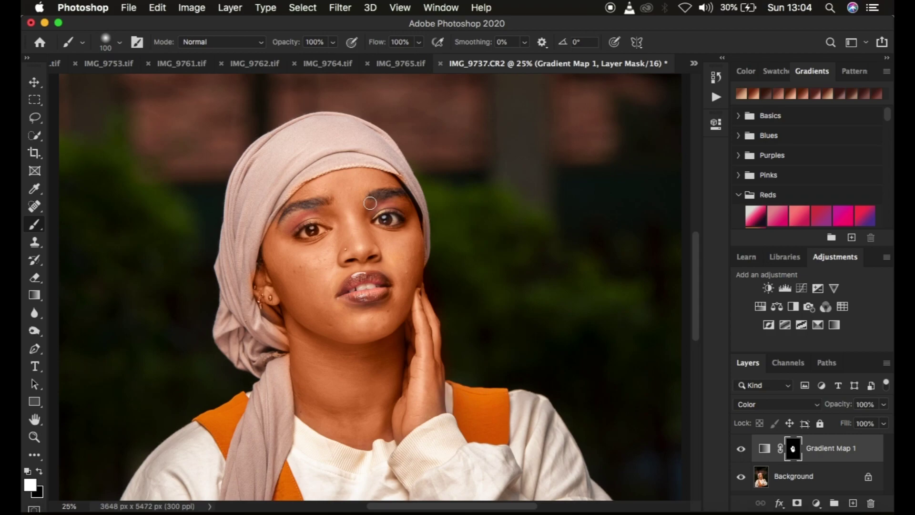
- Paint black on the mask with a 100 px brush along the headscarf edges and the background beside the hand
{"action": "key", "text": "x"}
{"action": "left_click", "coordinate": [268, 313]}
{"action": "left_click_drag", "start_coordinate": [268, 314], "coordinate": [279, 349]}
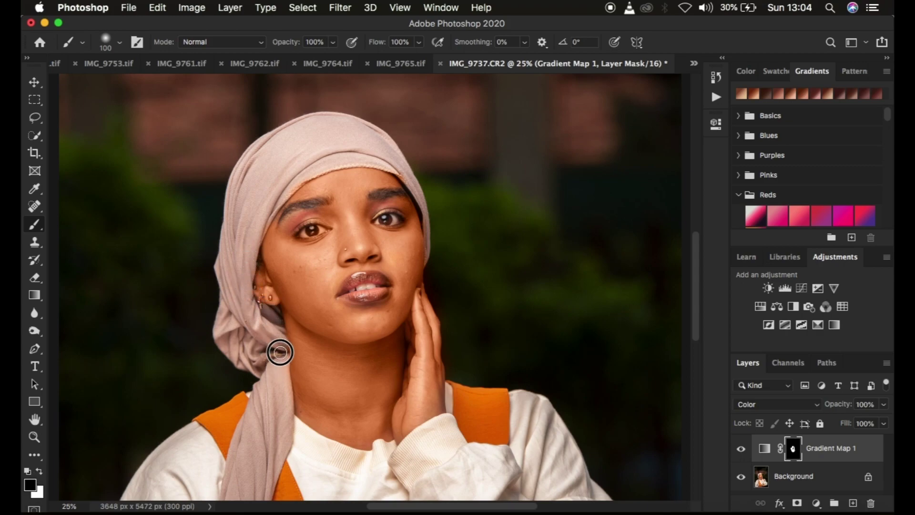
{"action": "left_click", "coordinate": [333, 162]}
{"action": "mouse_move", "coordinate": [332, 162]}
{"action": "left_mouse_down"}
{"action": "mouse_move", "coordinate": [389, 160]}
{"action": "mouse_move", "coordinate": [404, 171]}
{"action": "mouse_move", "coordinate": [425, 210]}
{"action": "mouse_move", "coordinate": [432, 262]}
{"action": "left_mouse_up"}
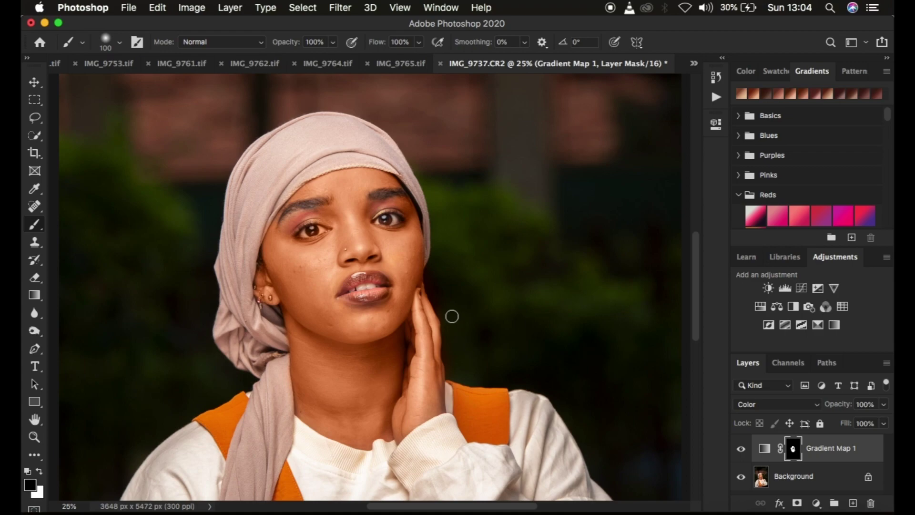
{"action": "left_click_drag", "start_coordinate": [445, 313], "coordinate": [456, 380]}
- Remove the gradient toning from both eyes by painting black on the mask with a 70 px brush
{"action": "key", "text": "bracketleft"}
{"action": "key", "text": "bracketleft"}
{"action": "key", "text": "bracketleft"}
{"action": "mouse_move", "coordinate": [320, 231]}
{"action": "left_mouse_down"}
{"action": "mouse_move", "coordinate": [298, 234]}
{"action": "mouse_move", "coordinate": [322, 229]}
{"action": "left_mouse_up"}
{"action": "left_click_drag", "start_coordinate": [394, 213], "coordinate": [389, 220]}
- Add a Brightness/Contrast adjustment layer and clip it to the Gradient Map 1 layer
{"action": "left_click", "coordinate": [816, 504]}
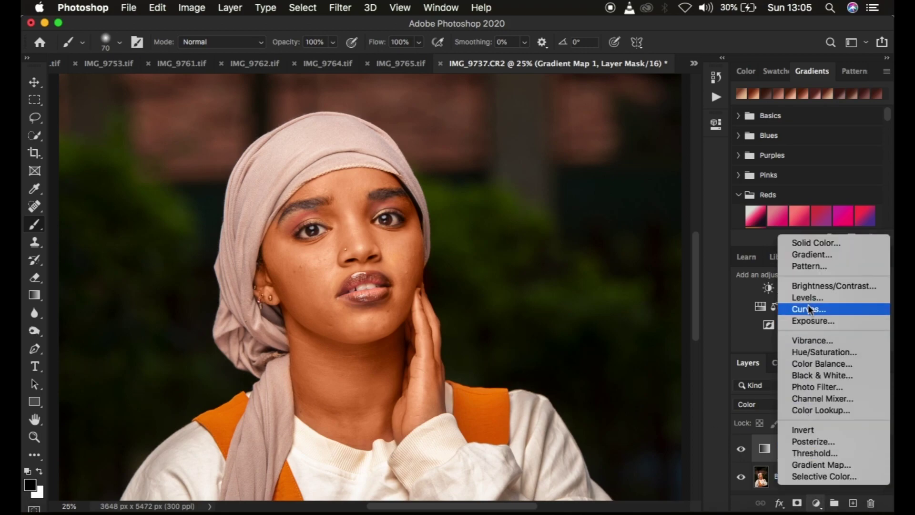
{"action": "key", "text": "Escape"}
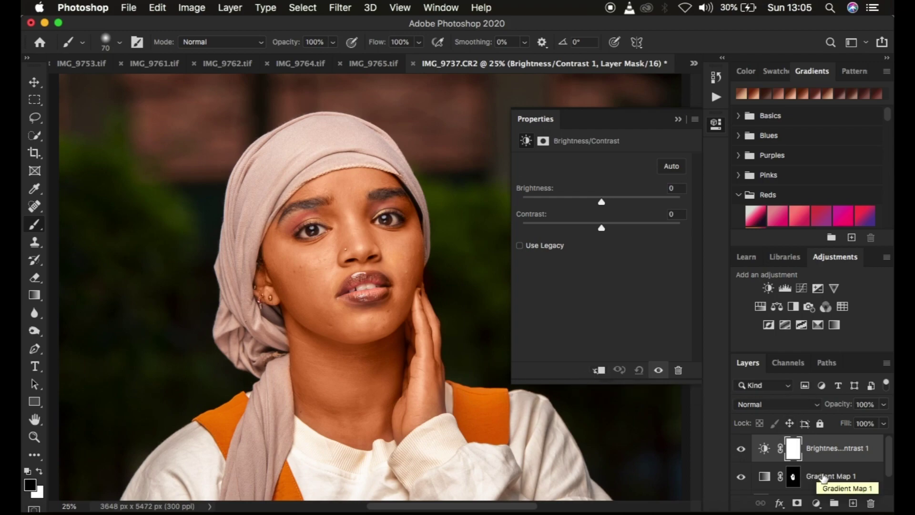
{"action": "left_click", "coordinate": [600, 371]}
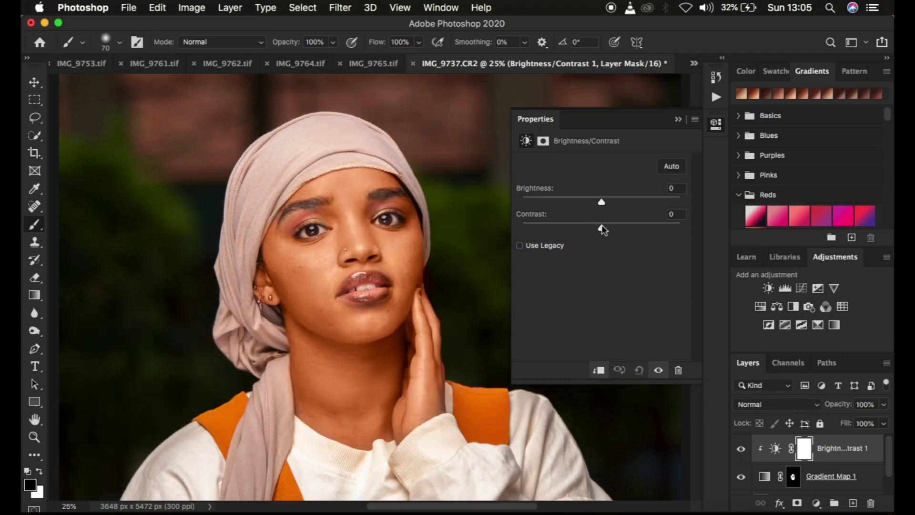
- Set the adjustment's contrast to 12 and compare the image with the layer hidden and shown
{"action": "left_click_drag", "start_coordinate": [605, 231], "coordinate": [612, 232]}
{"action": "left_click", "coordinate": [611, 230]}
{"action": "left_click", "coordinate": [742, 449]}
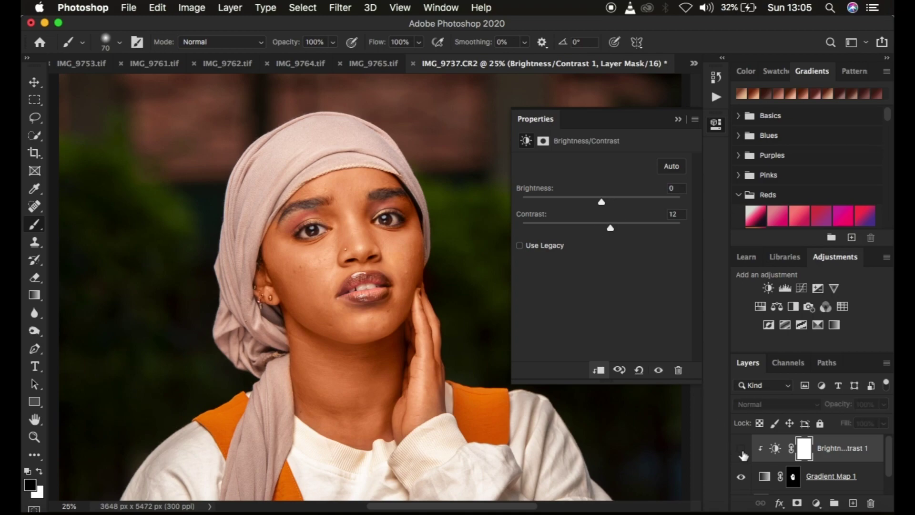
{"action": "left_click", "coordinate": [741, 452]}
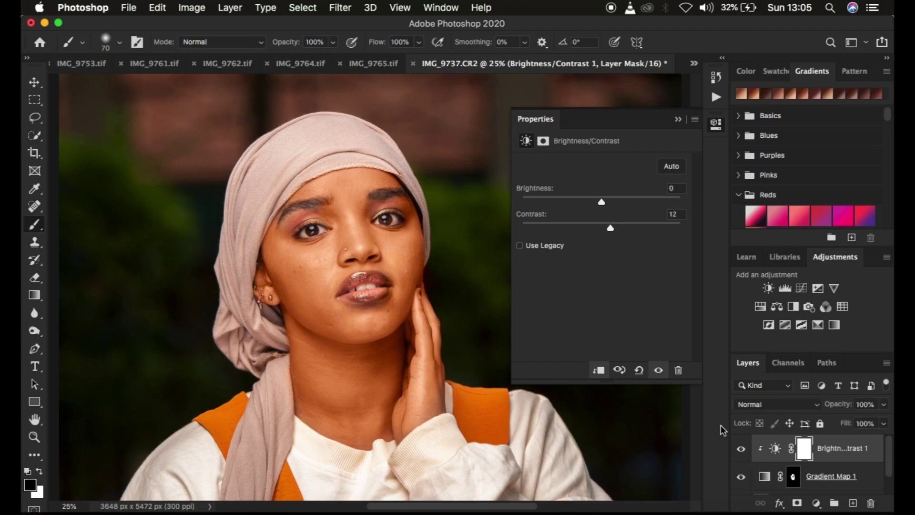
- Lower the Gradient Map 1 layer's opacity to 70%
{"action": "key", "text": "super+minus"}
{"action": "key", "text": "super+minus"}
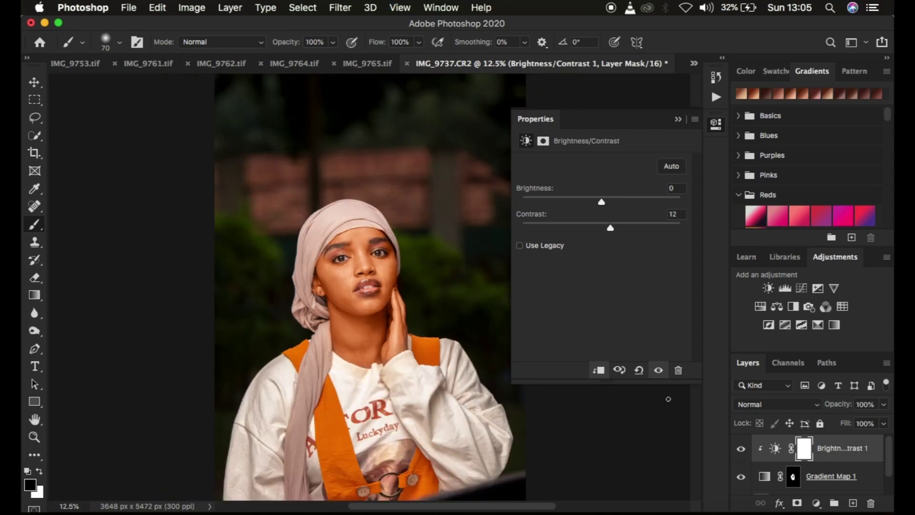
{"action": "left_click", "coordinate": [863, 478]}
{"action": "left_click_drag", "start_coordinate": [835, 404], "coordinate": [816, 409]}
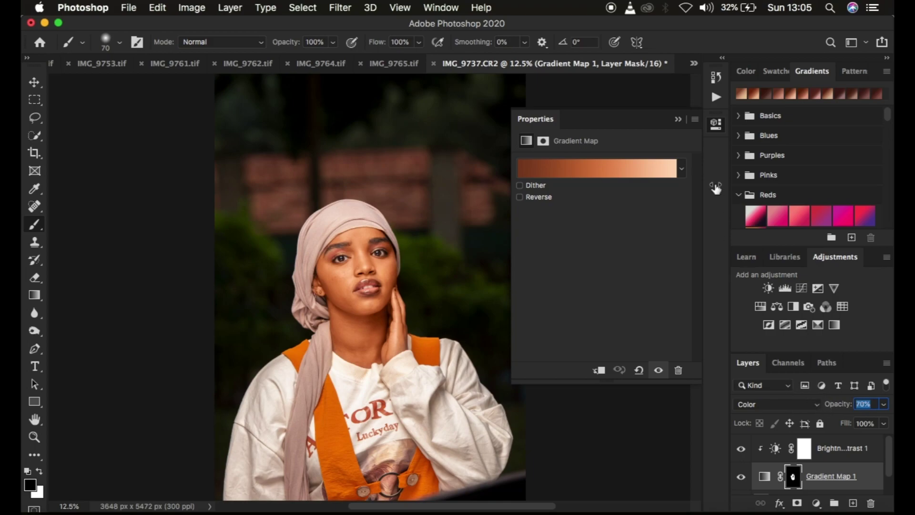
{"action": "left_click", "coordinate": [678, 119]}
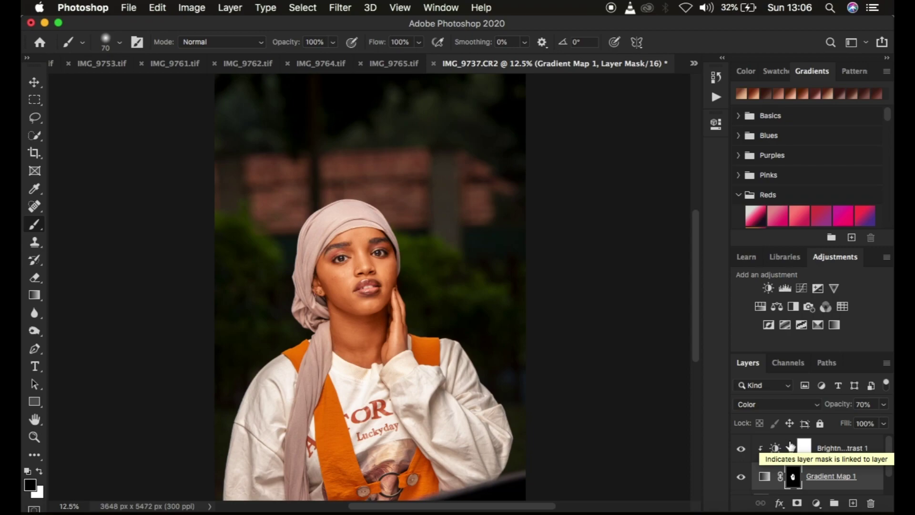
- Add a Solid Color fill layer above the Brightness/Contrast layer, accepting the offered color 878e8a
{"action": "key", "text": "super+plus"}
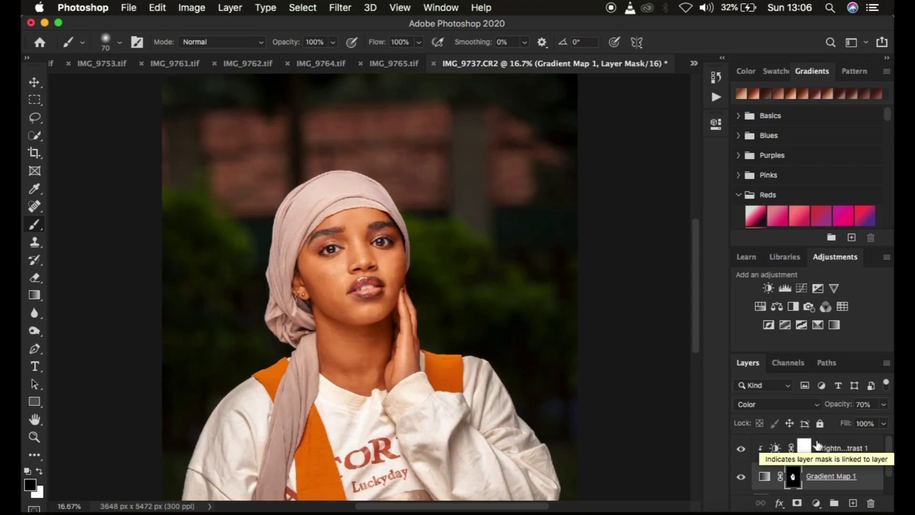
{"action": "left_click", "coordinate": [853, 448]}
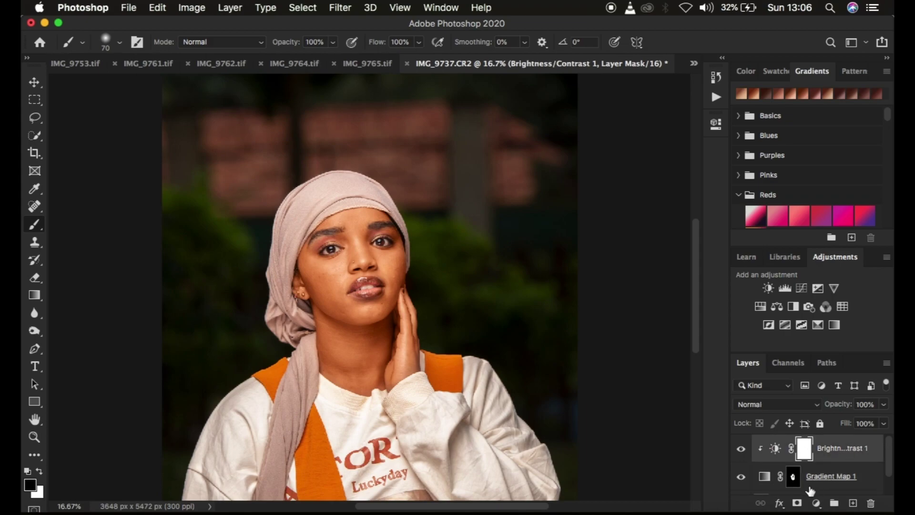
{"action": "left_click", "coordinate": [816, 504]}
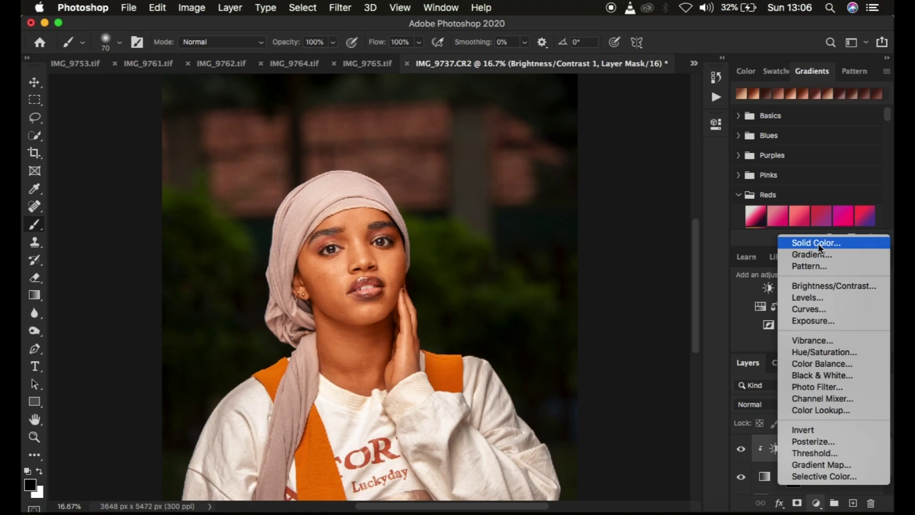
{"action": "key", "text": "Escape"}
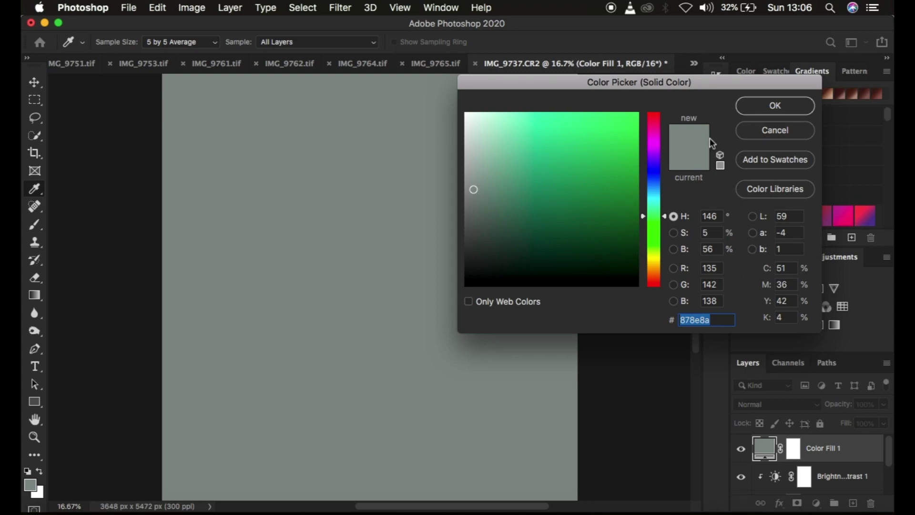
{"action": "left_click", "coordinate": [763, 109]}
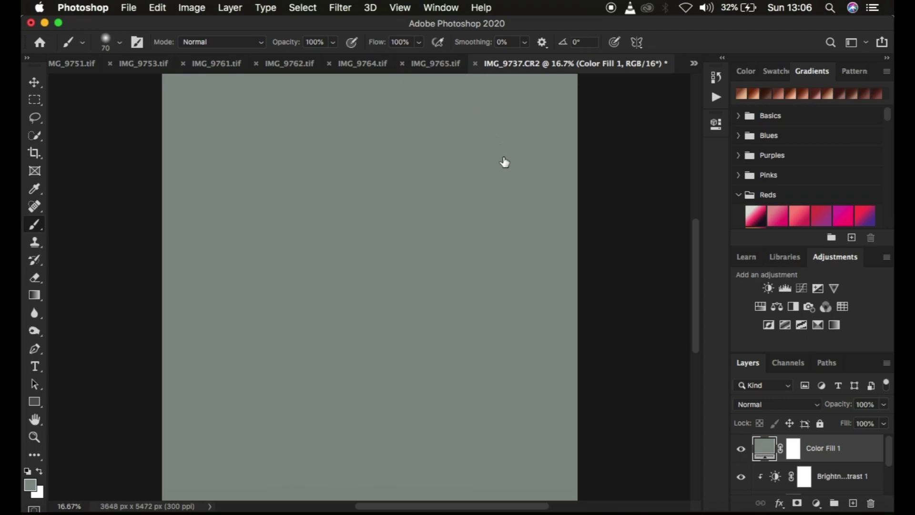
- Hide the Color Fill 1 layer and change its color to ba7440, sampled from the cheek
{"action": "left_click", "coordinate": [742, 451]}
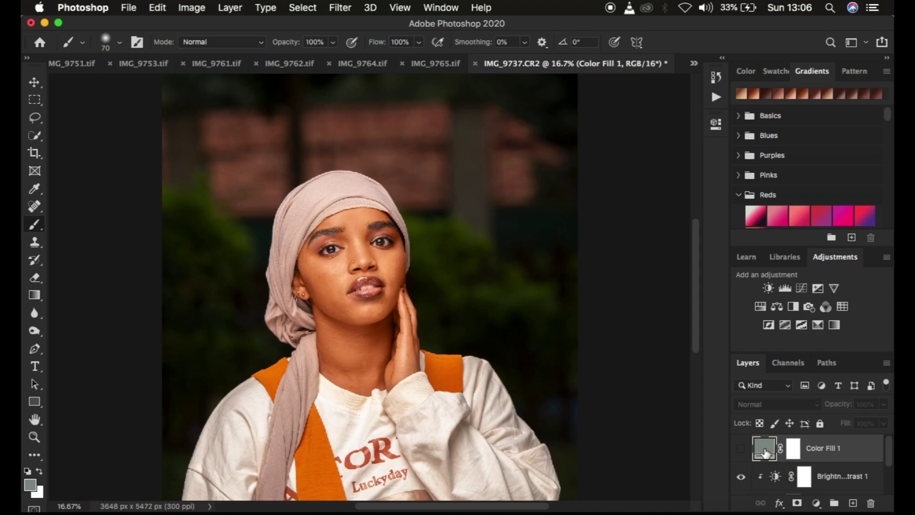
{"action": "double_click", "coordinate": [764, 450]}
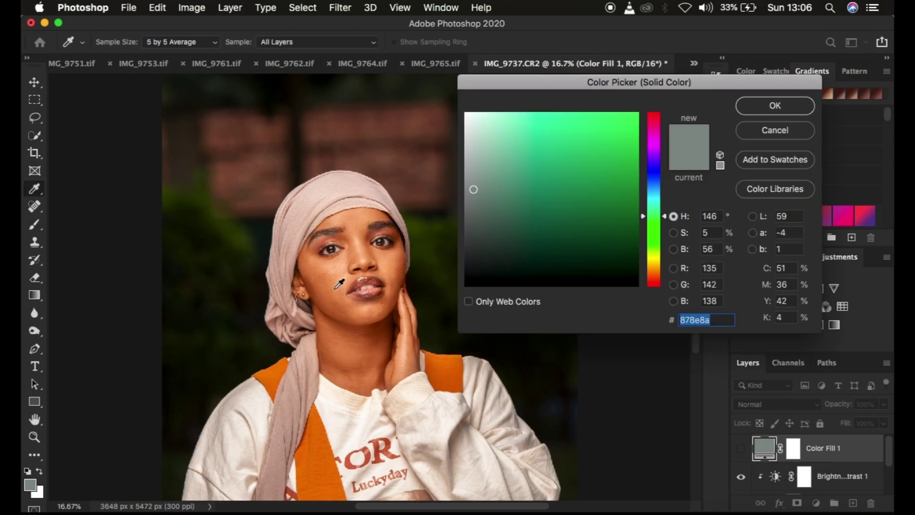
{"action": "scroll", "coordinate": [339, 284], "scroll_direction": "up", "scroll_amount": 1}
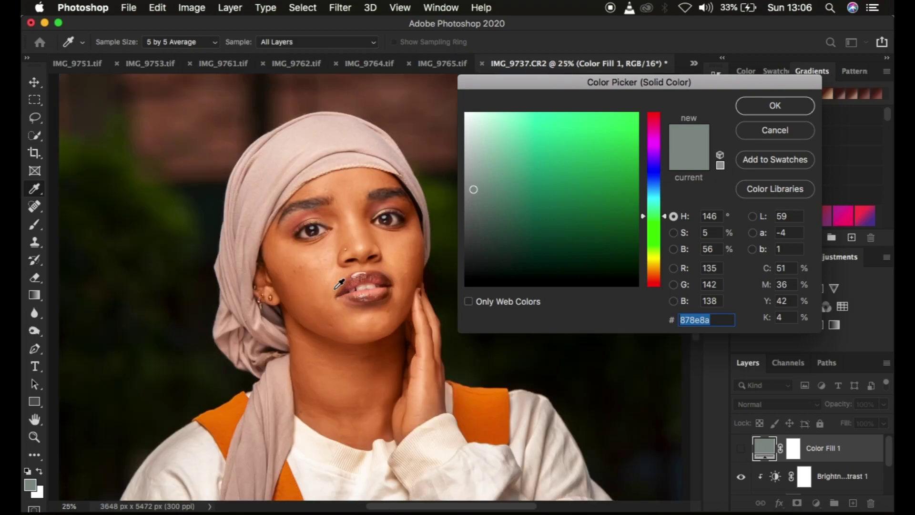
{"action": "left_click", "coordinate": [299, 297]}
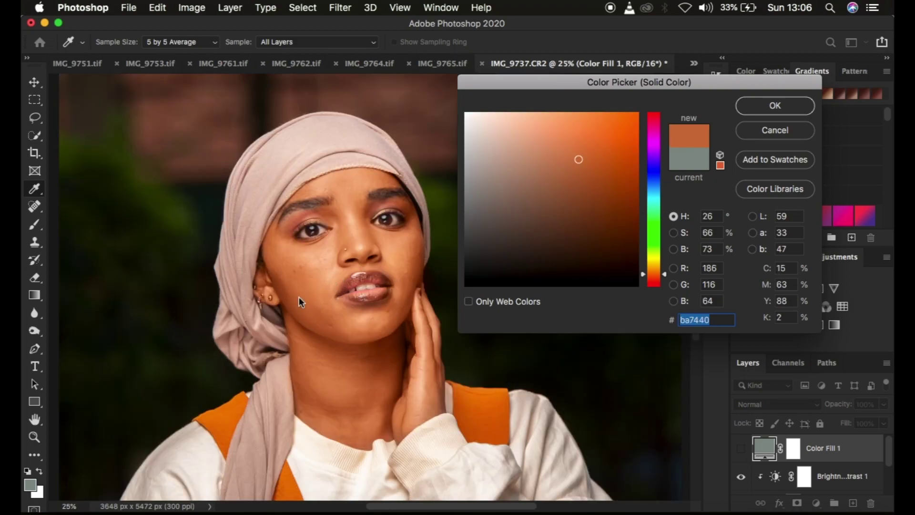
{"action": "left_click", "coordinate": [767, 113]}
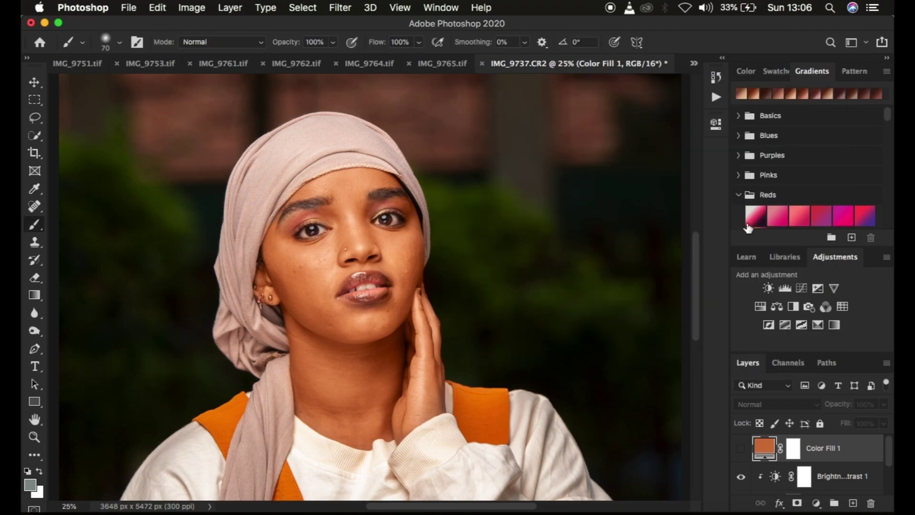
- Show the Color Fill 1 layer and clip it to the Brightness/Contrast layer below
{"action": "left_click", "coordinate": [741, 451]}
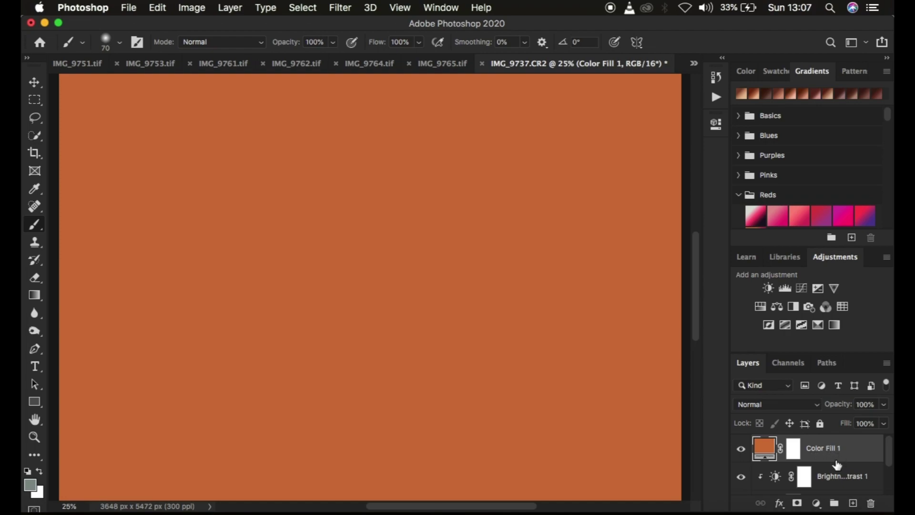
{"action": "left_click_drag", "start_coordinate": [838, 464], "coordinate": [835, 461]}
{"action": "left_click", "coordinate": [835, 462], "text": "alt"}
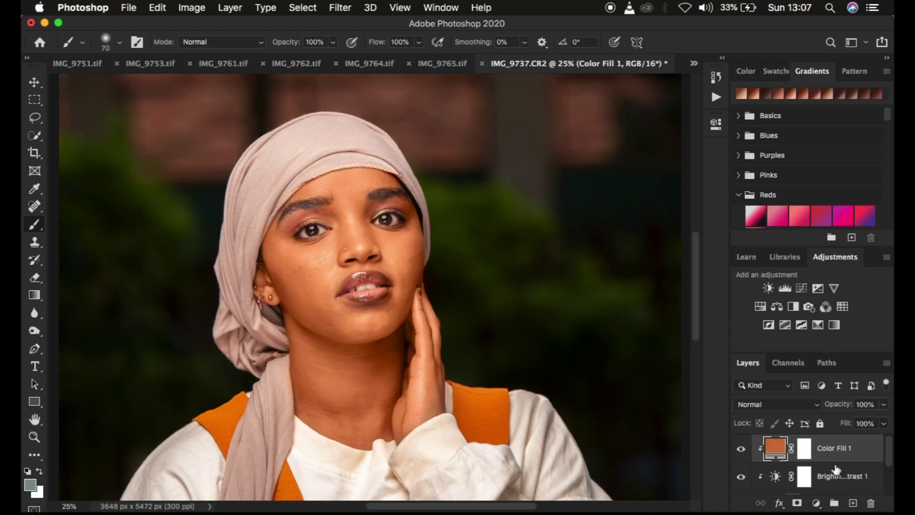
- Toggle the Color Fill 1 layer's visibility to compare the skin tone with and without it
{"action": "left_click", "coordinate": [740, 448]}
{"action": "left_click", "coordinate": [742, 449]}
{"action": "left_click", "coordinate": [741, 449]}
{"action": "key", "text": "super+0"}
{"action": "key", "text": "super+equal"}
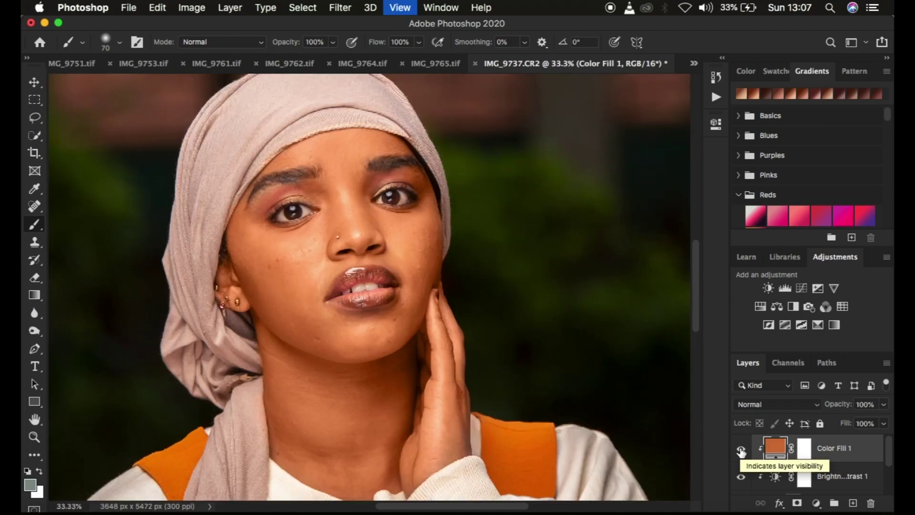
- Compare the facial skin up close with the Color Fill 1 layer hidden and shown
{"action": "key", "text": "super+equal"}
{"action": "left_click", "coordinate": [741, 450]}
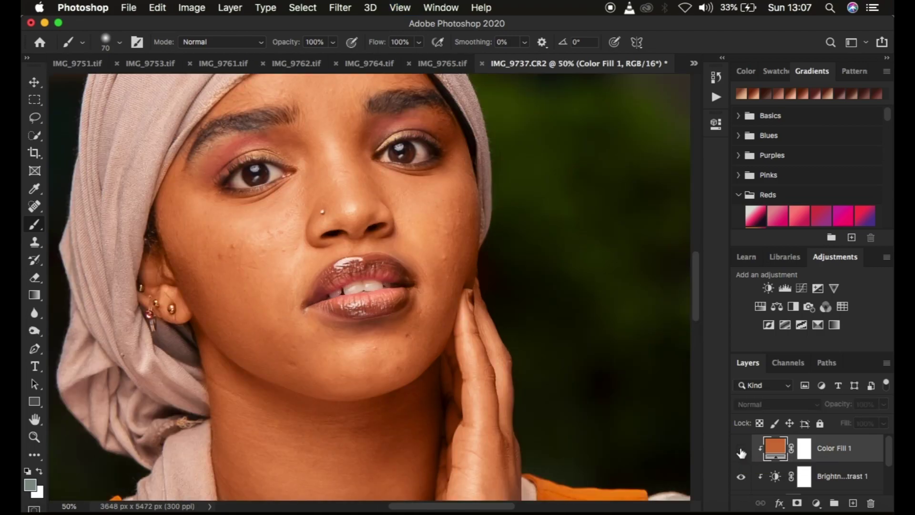
{"action": "left_click", "coordinate": [741, 450]}
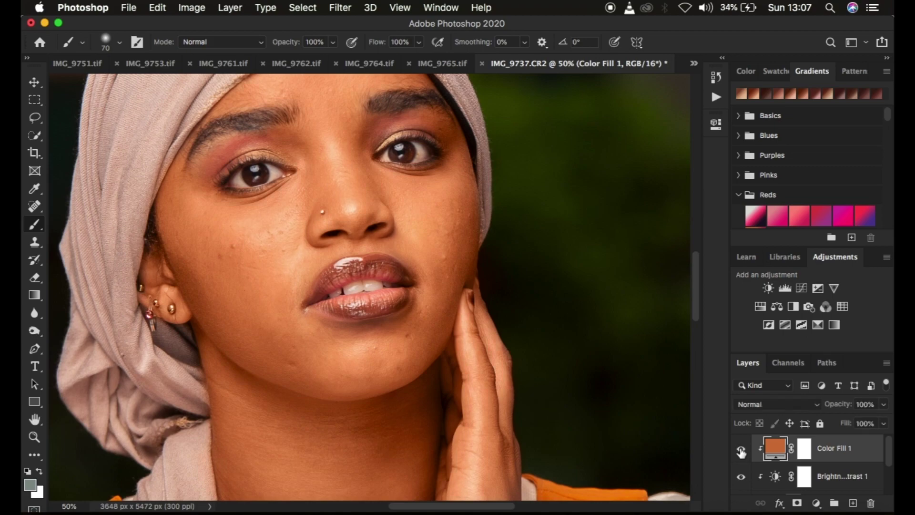
{"action": "left_click", "coordinate": [741, 450]}
{"action": "left_click", "coordinate": [741, 450]}
- Lower the Color Fill 1 layer's opacity to 39% and bring the whole portrait into view
{"action": "left_click_drag", "start_coordinate": [839, 404], "coordinate": [794, 404]}
{"action": "key", "text": "super+minus"}
{"action": "key", "text": "super+minus"}
{"action": "key", "text": "super+minus"}
{"action": "key", "text": "super+minus"}
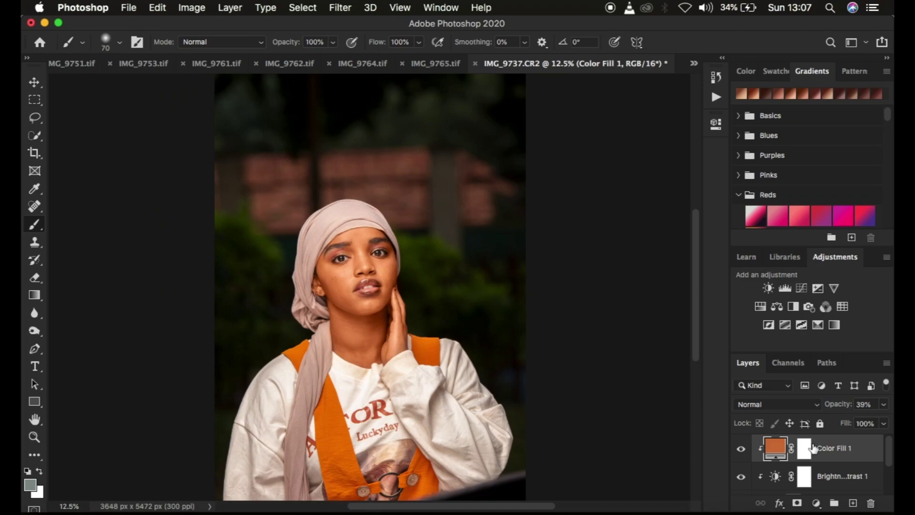
- Group all the layers from Color Fill 1 down to Gradient Map 1, leaving out the Background
{"action": "scroll", "coordinate": [860, 478], "scroll_direction": "down", "scroll_amount": 3}
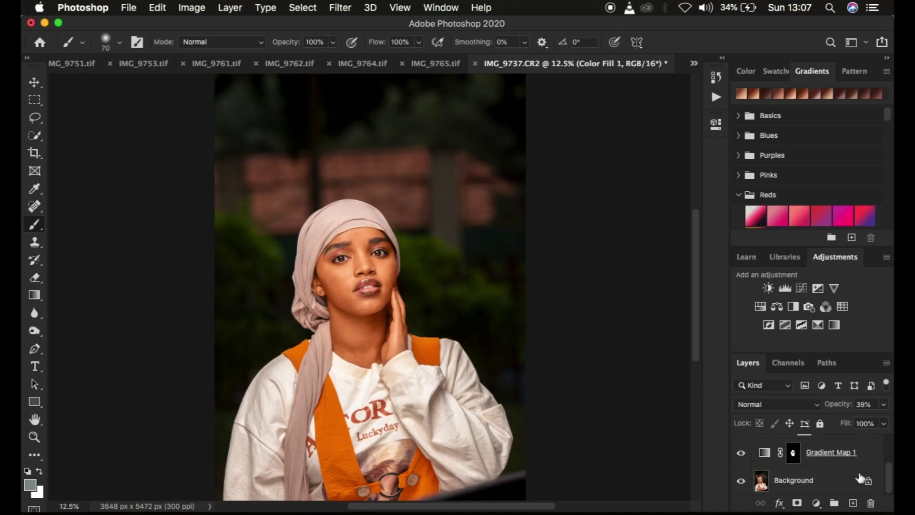
{"action": "left_click", "coordinate": [867, 455]}
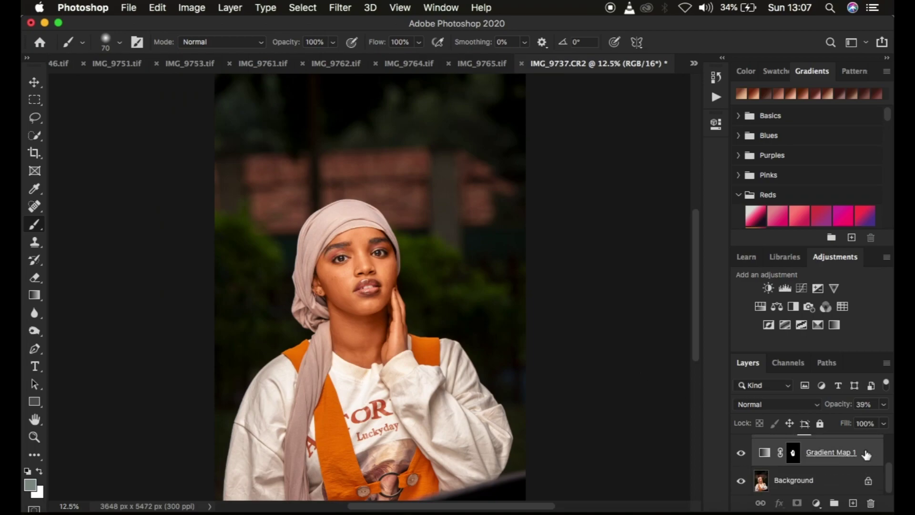
{"action": "key", "text": "super+g"}
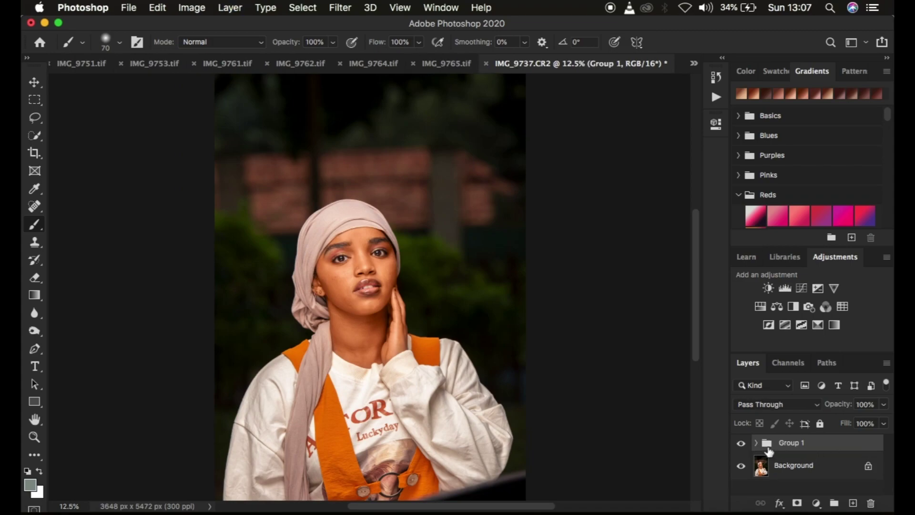
- Toggle the new layer group's visibility to compare the portrait before and after the skin toning
{"action": "left_click", "coordinate": [742, 444]}
{"action": "left_click", "coordinate": [742, 444]}
{"action": "left_click", "coordinate": [742, 445]}
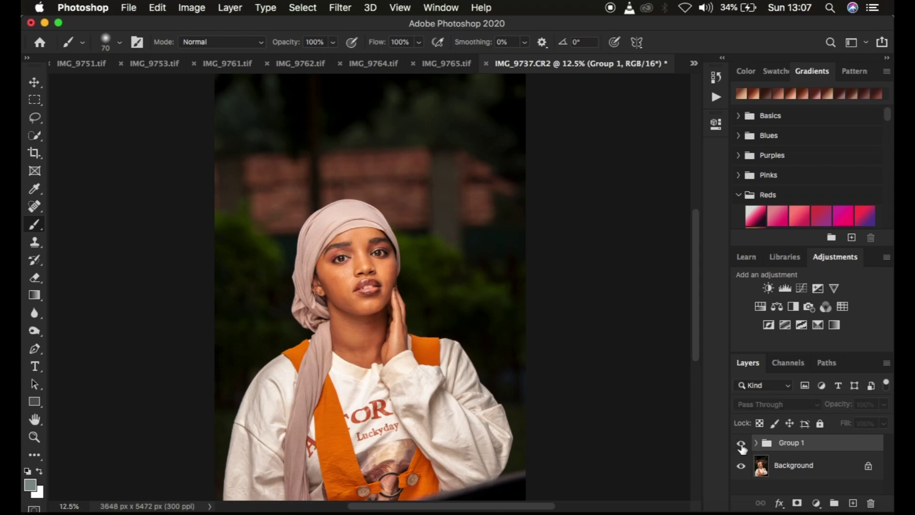
{"action": "left_click", "coordinate": [742, 445]}
- Set the layer group's opacity to 80% and toggle its visibility to check the reduced effect
{"action": "key", "text": "super+equal"}
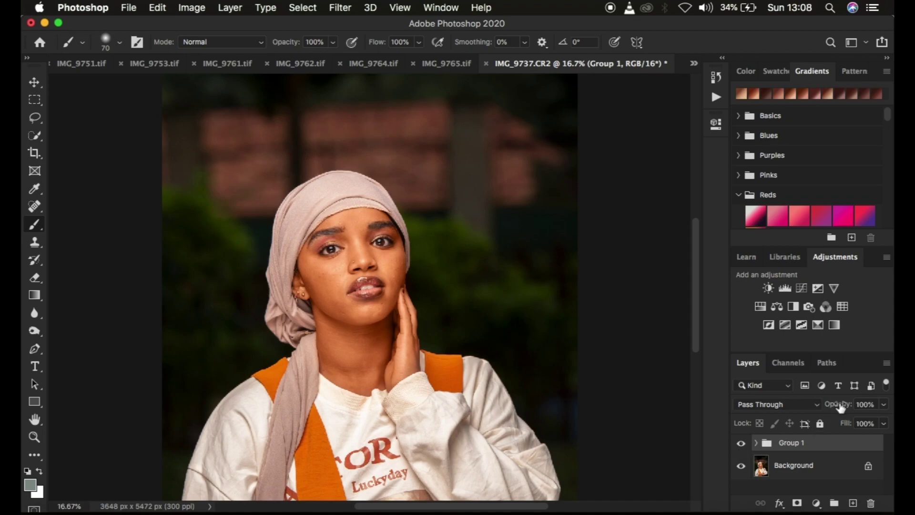
{"action": "left_click_drag", "start_coordinate": [842, 407], "coordinate": [830, 407]}
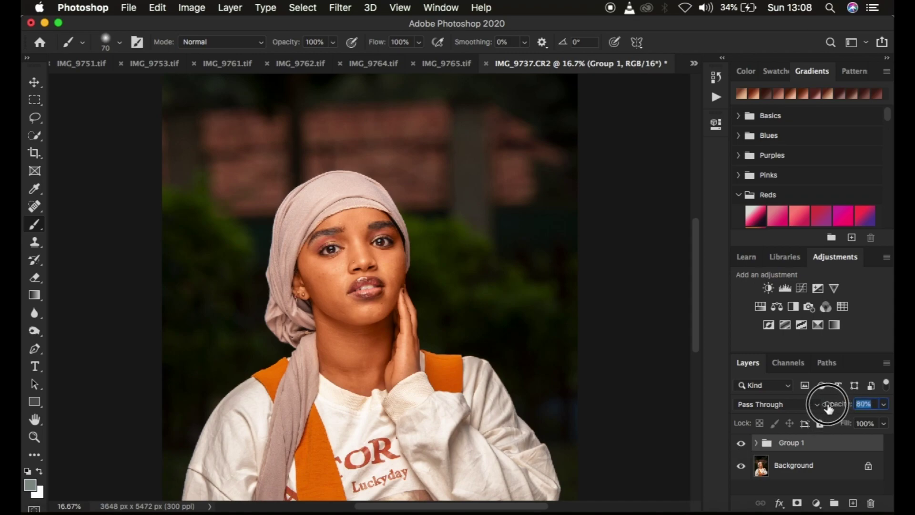
{"action": "left_click", "coordinate": [742, 444]}
{"action": "left_click", "coordinate": [742, 443]}
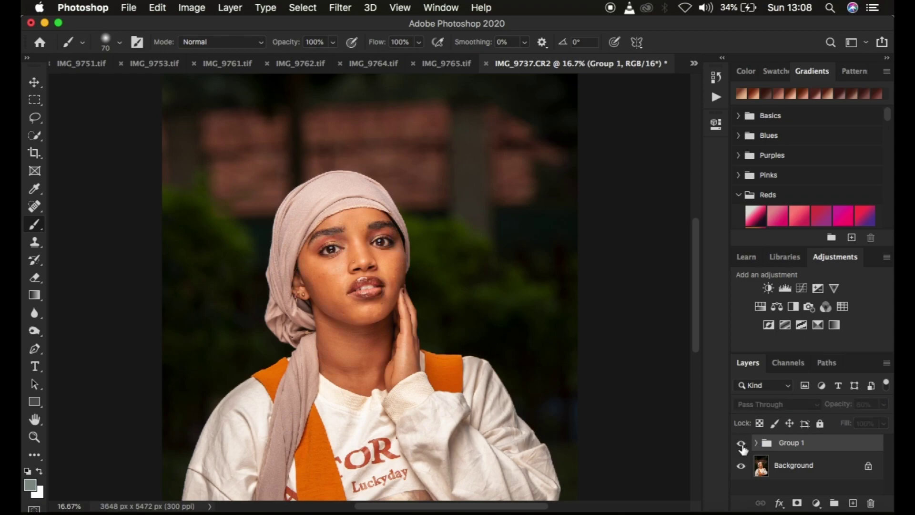
{"action": "left_click", "coordinate": [741, 443]}
{"action": "left_click", "coordinate": [741, 444]}
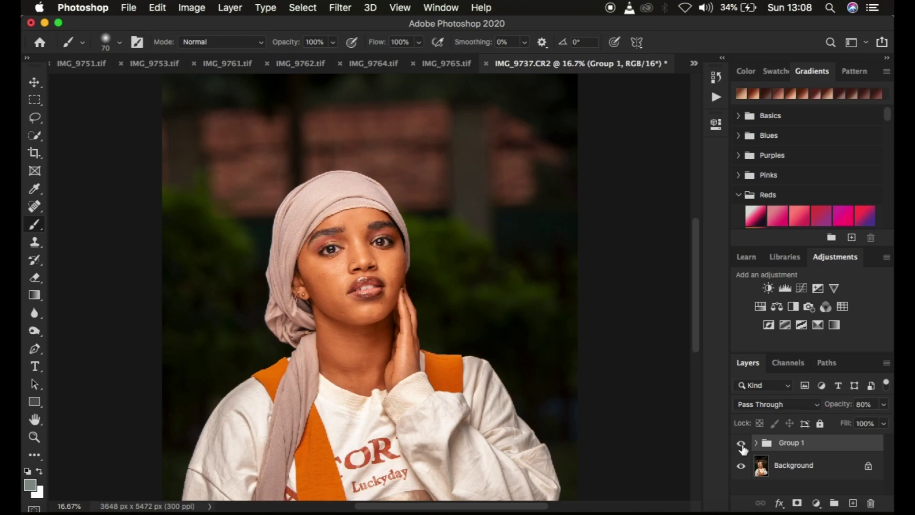